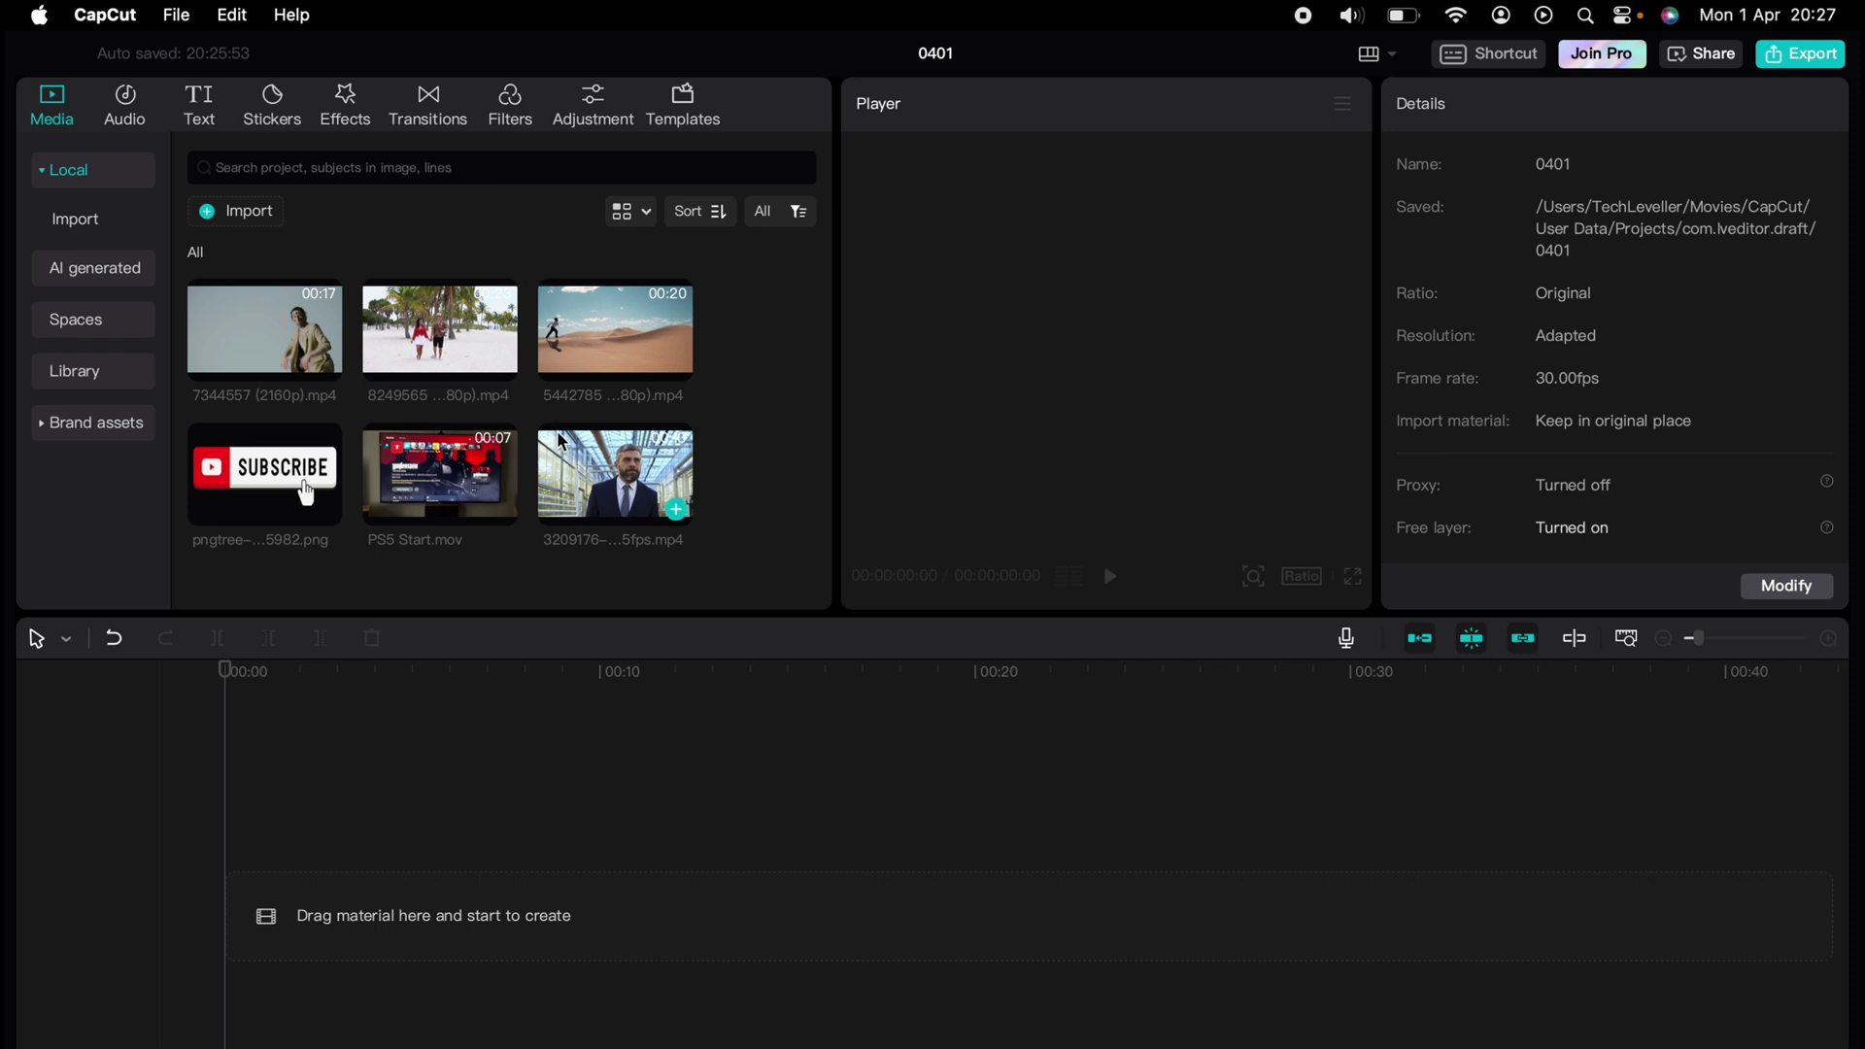
Place the greenhouse businessman clip on the timeline and paste a copy on a track above it
left_click_drag(560, 442, 333, 826)
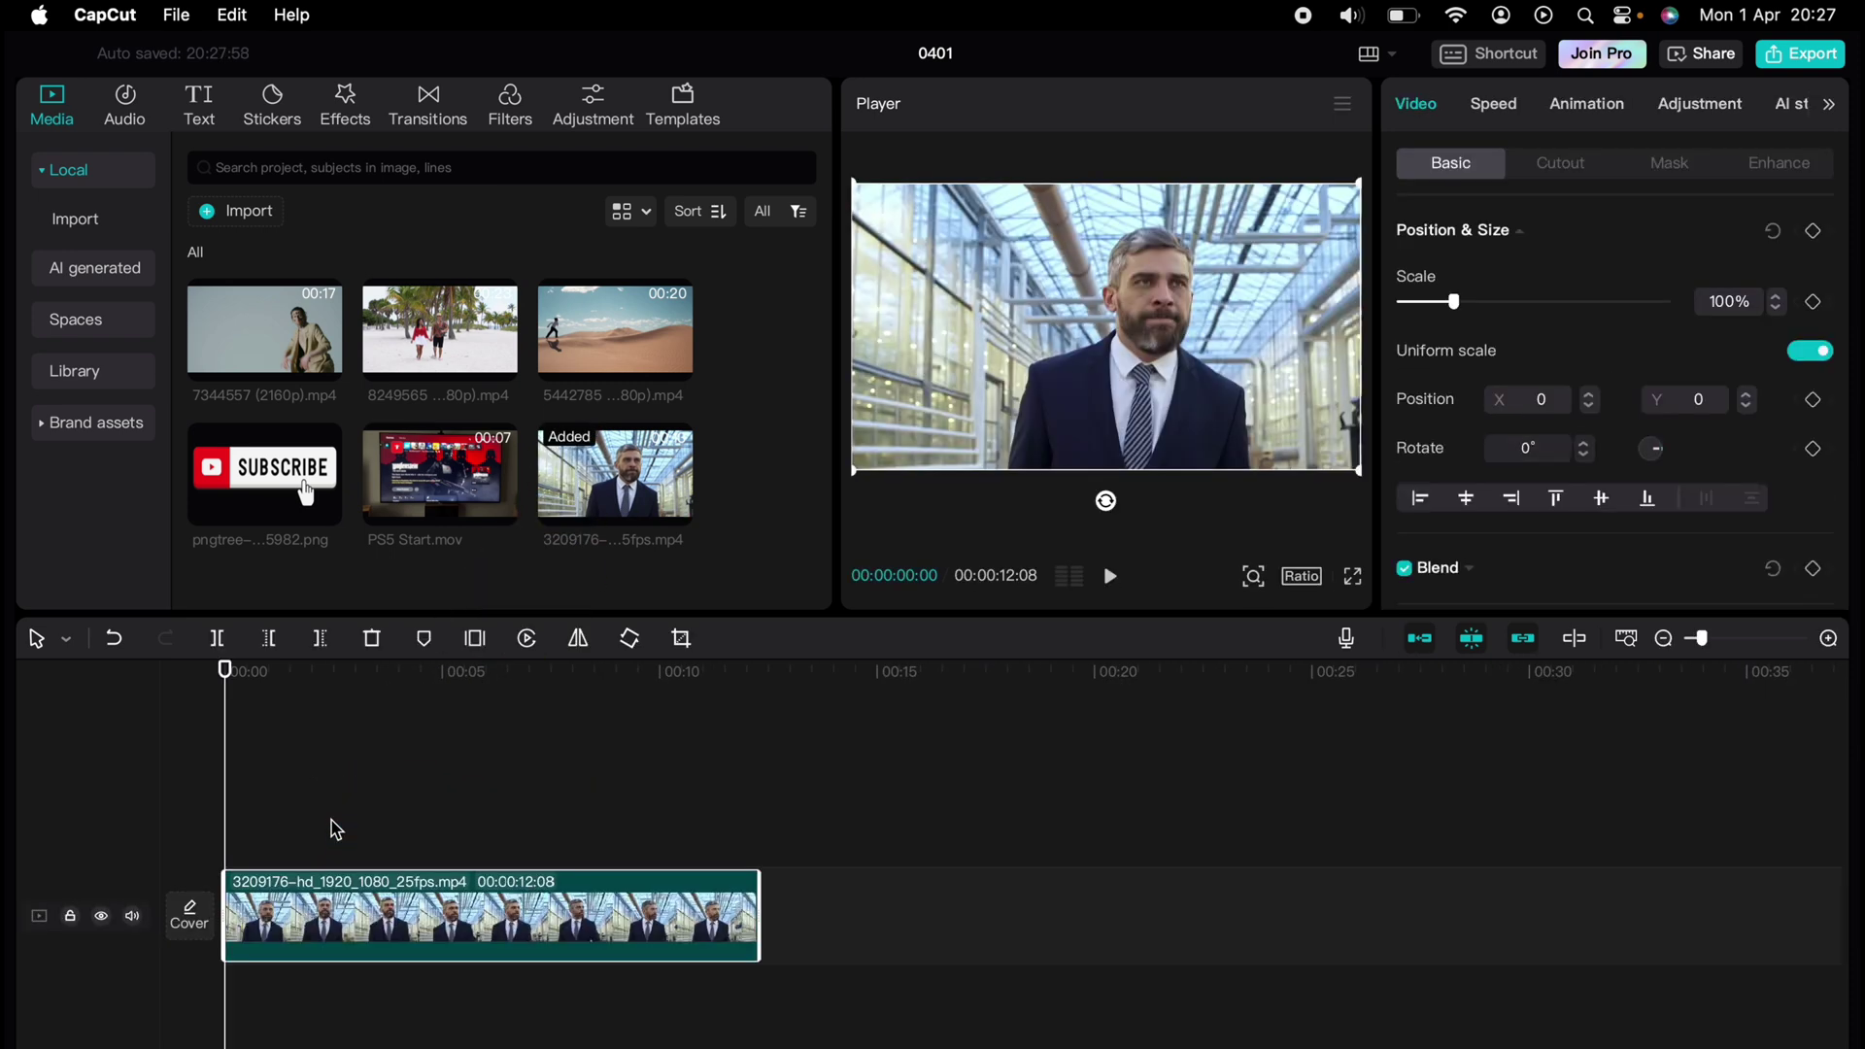
right_click(334, 905)
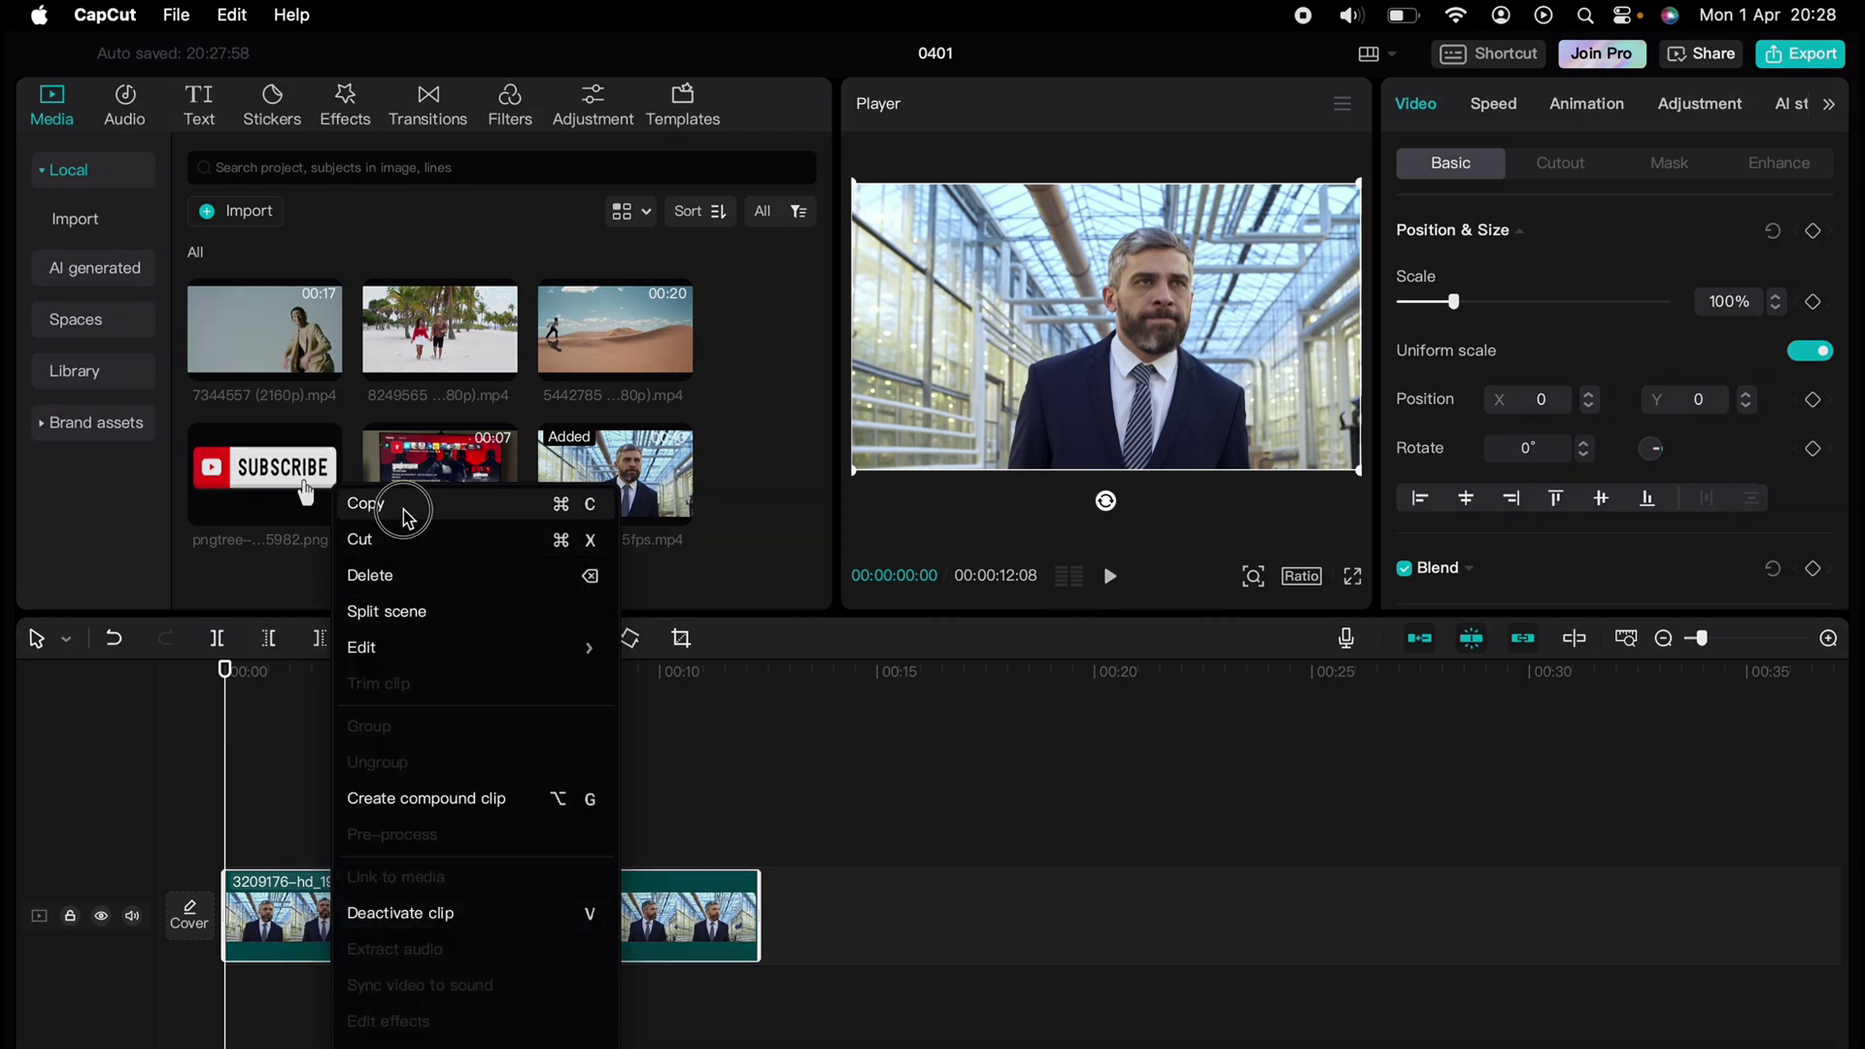
left_click(366, 503)
right_click(264, 813)
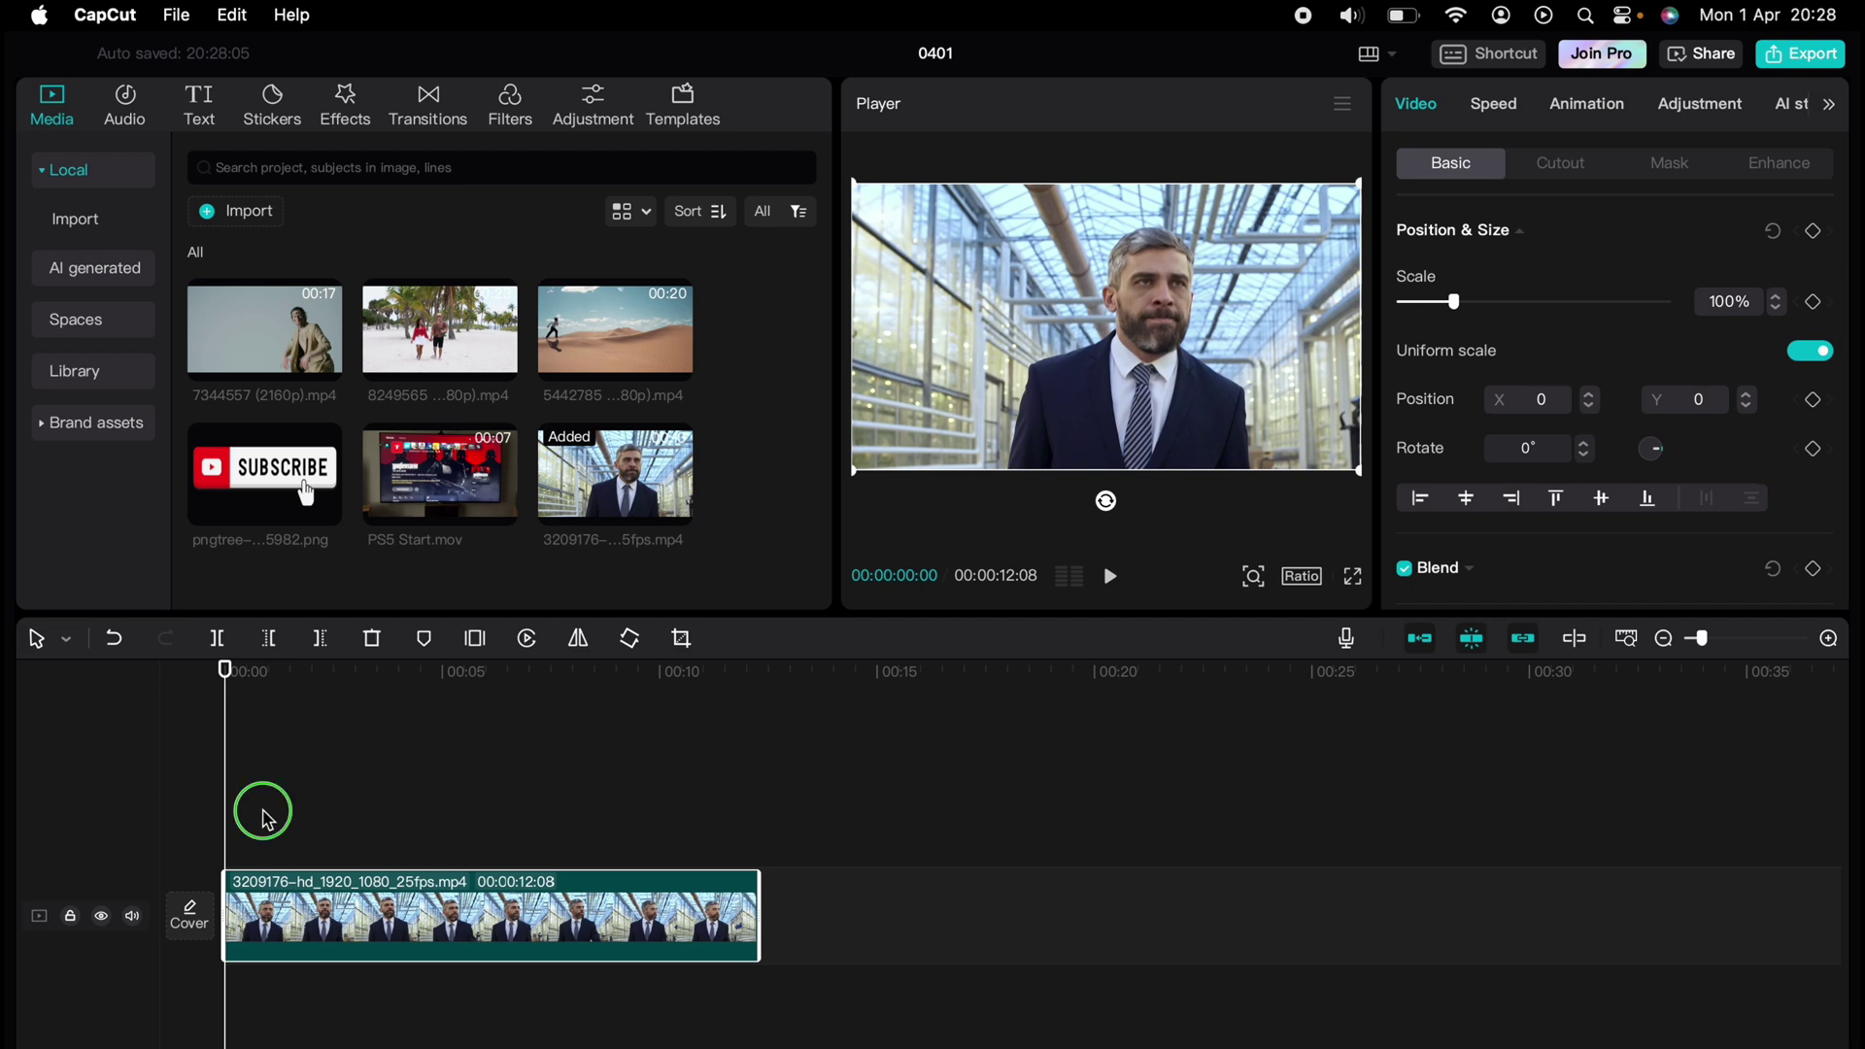
left_click(288, 832)
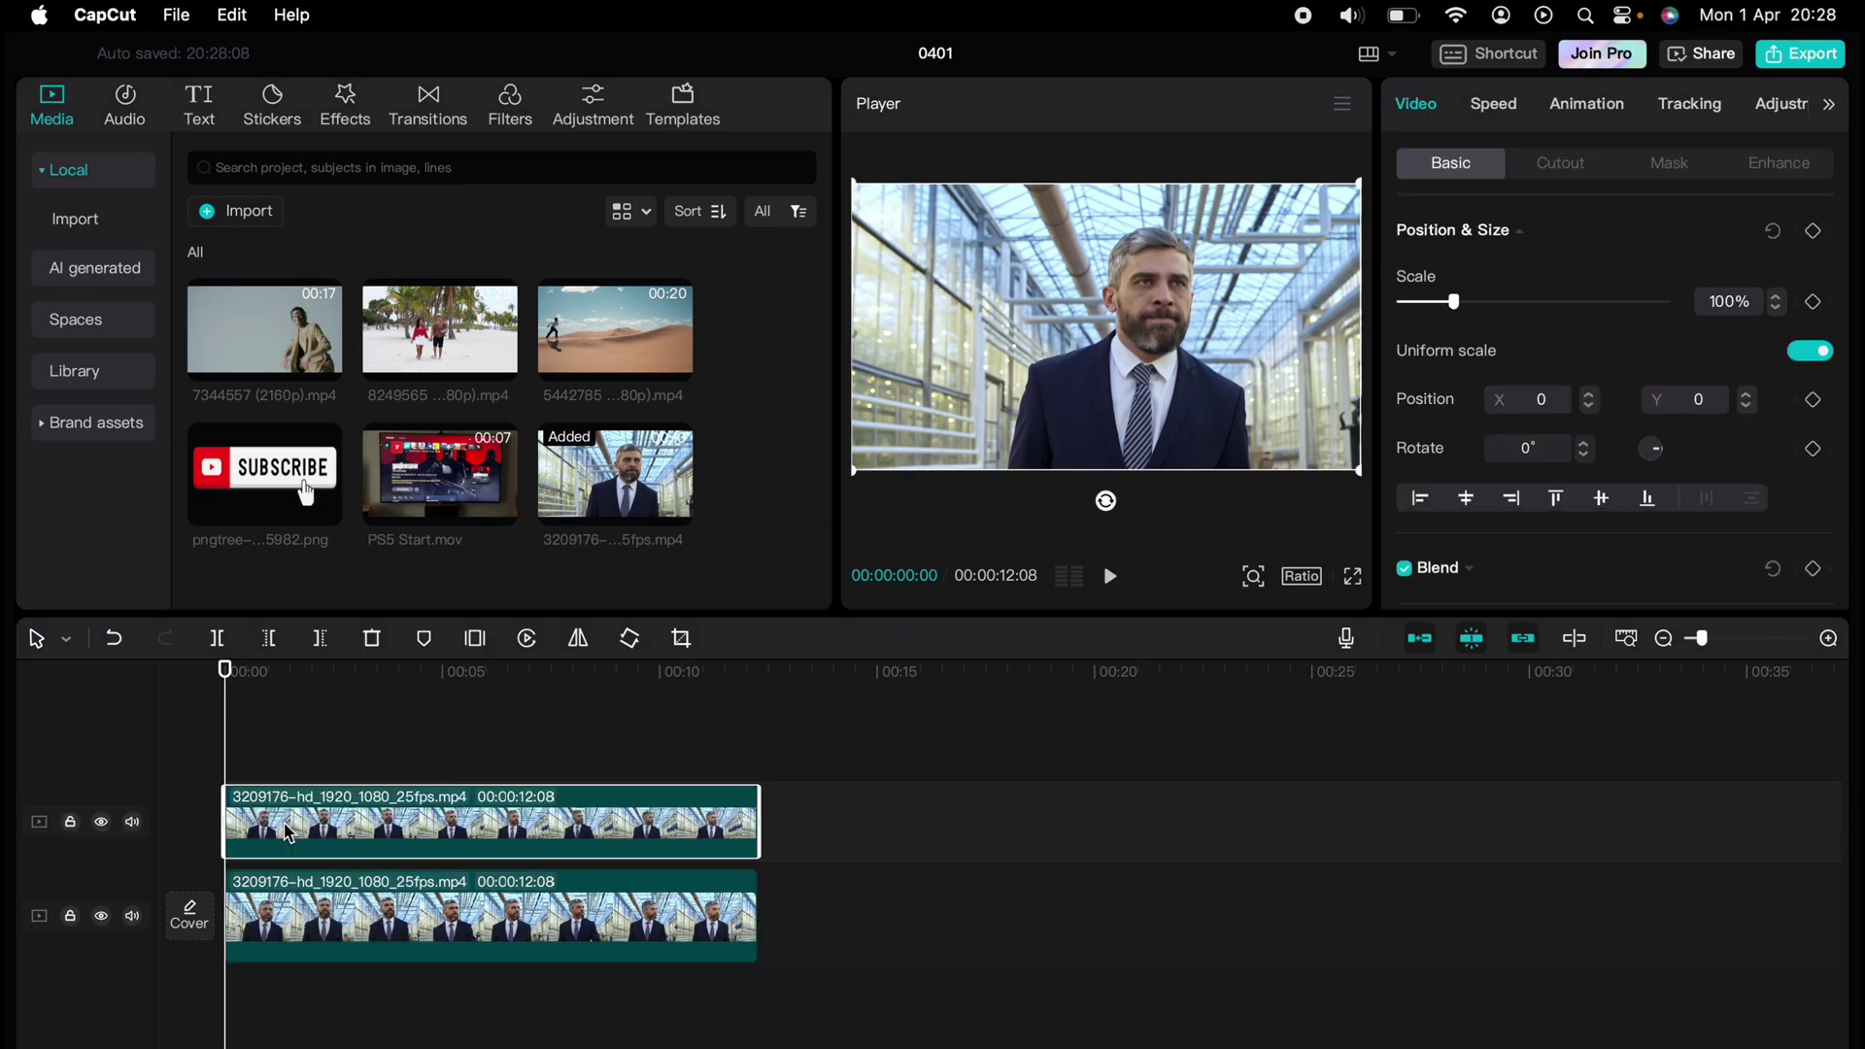
left_click(303, 833)
Enable Auto cutout under Video > Cutout for the top businessman clip
left_click(1566, 167)
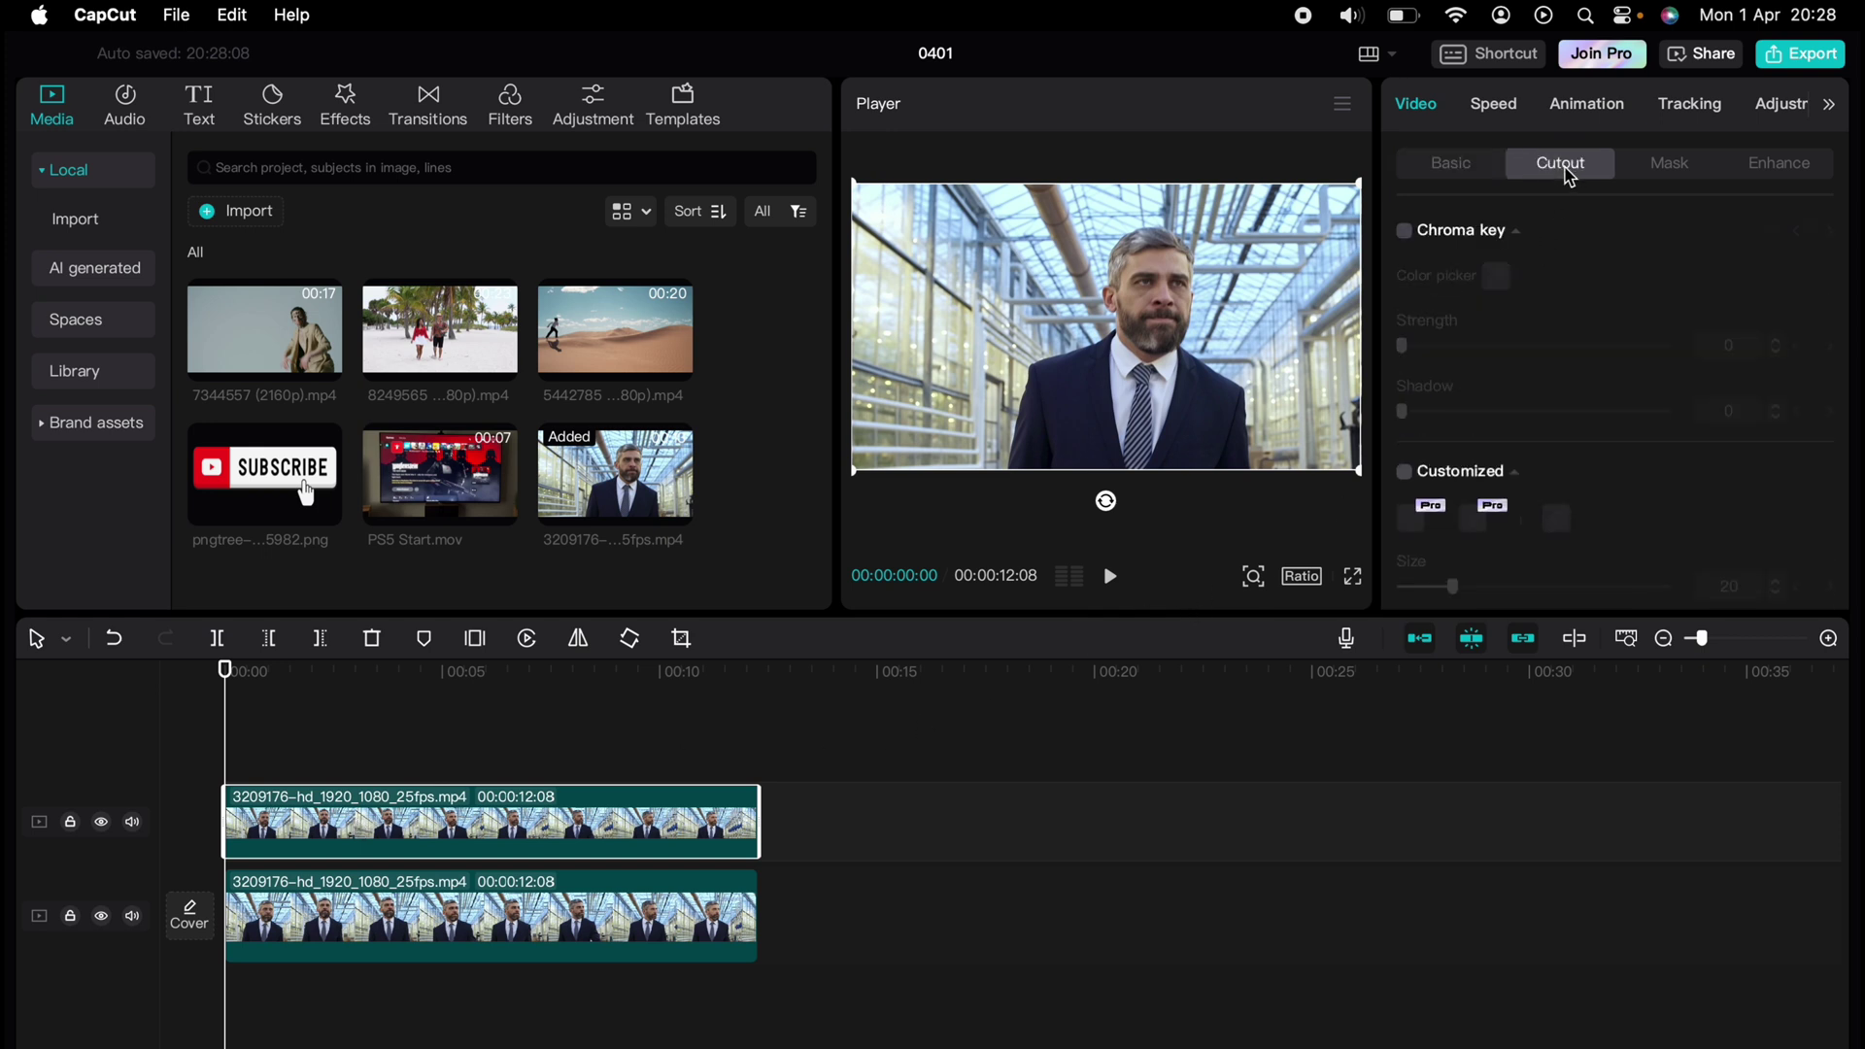
scroll(1573, 369, "down", 2)
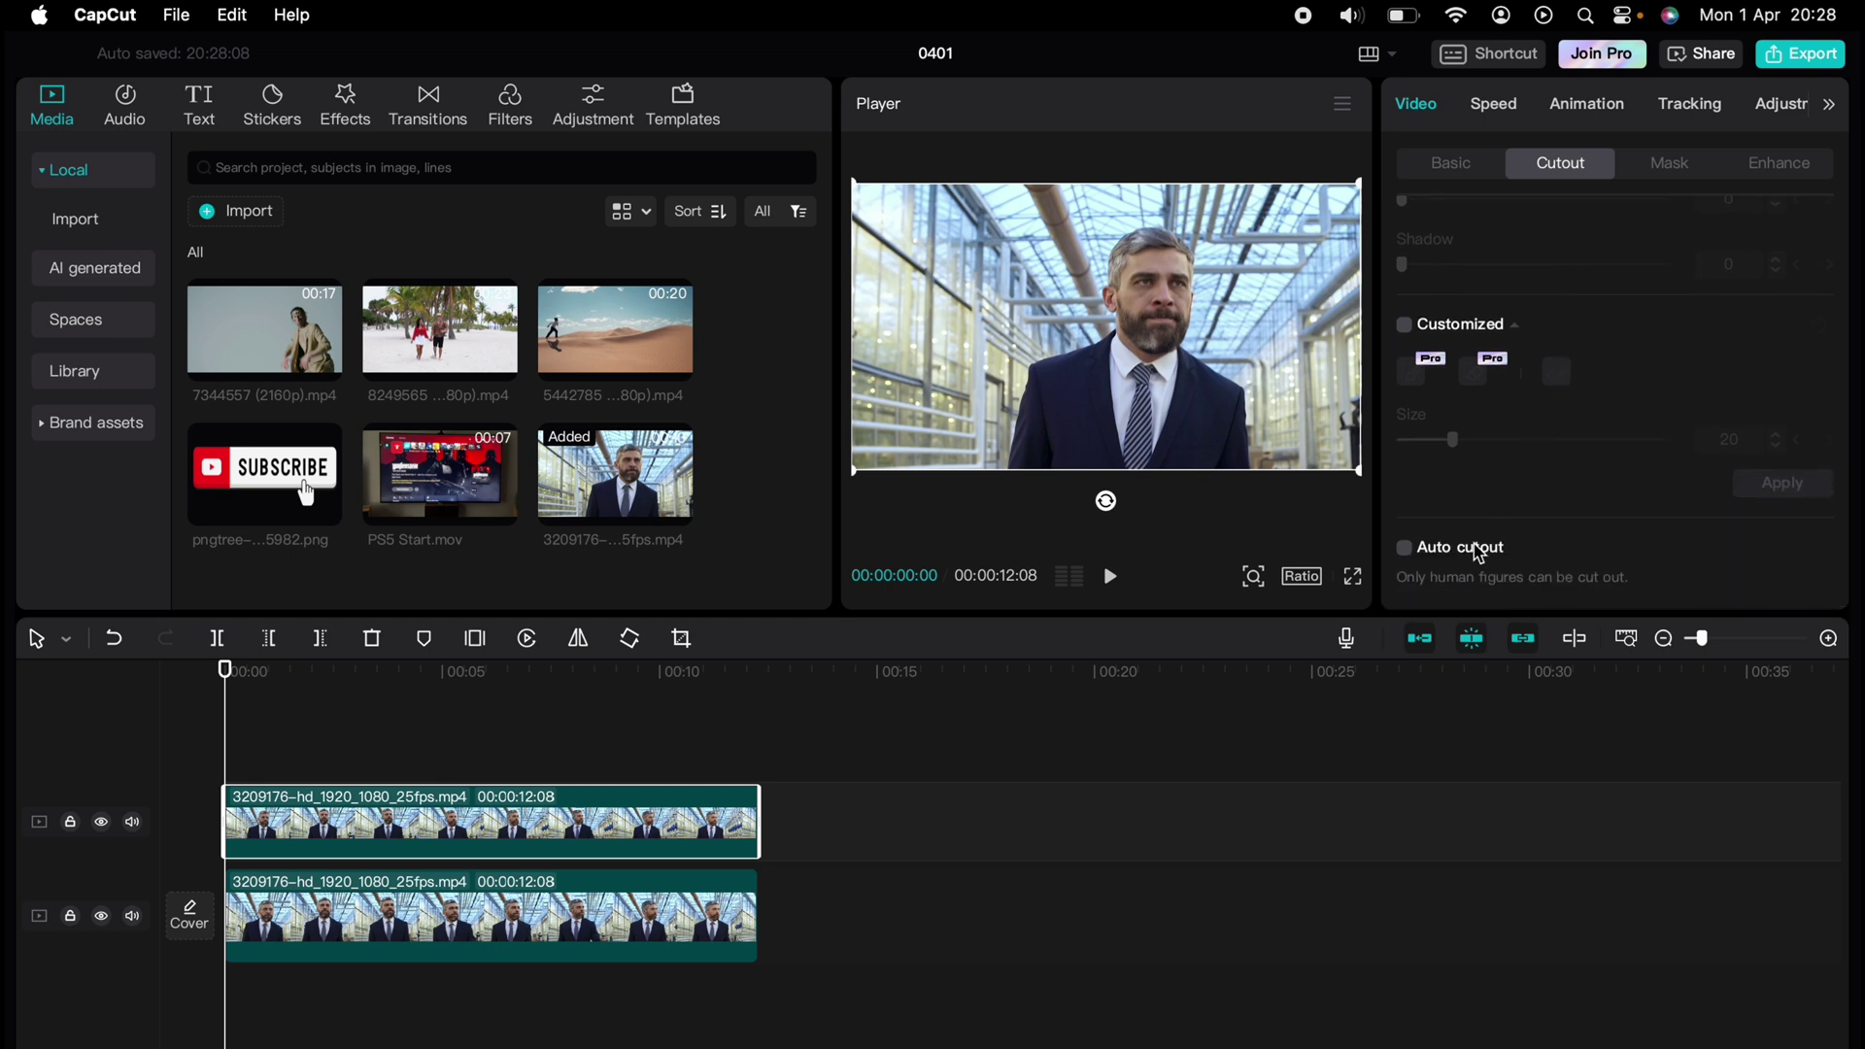
left_click(1404, 546)
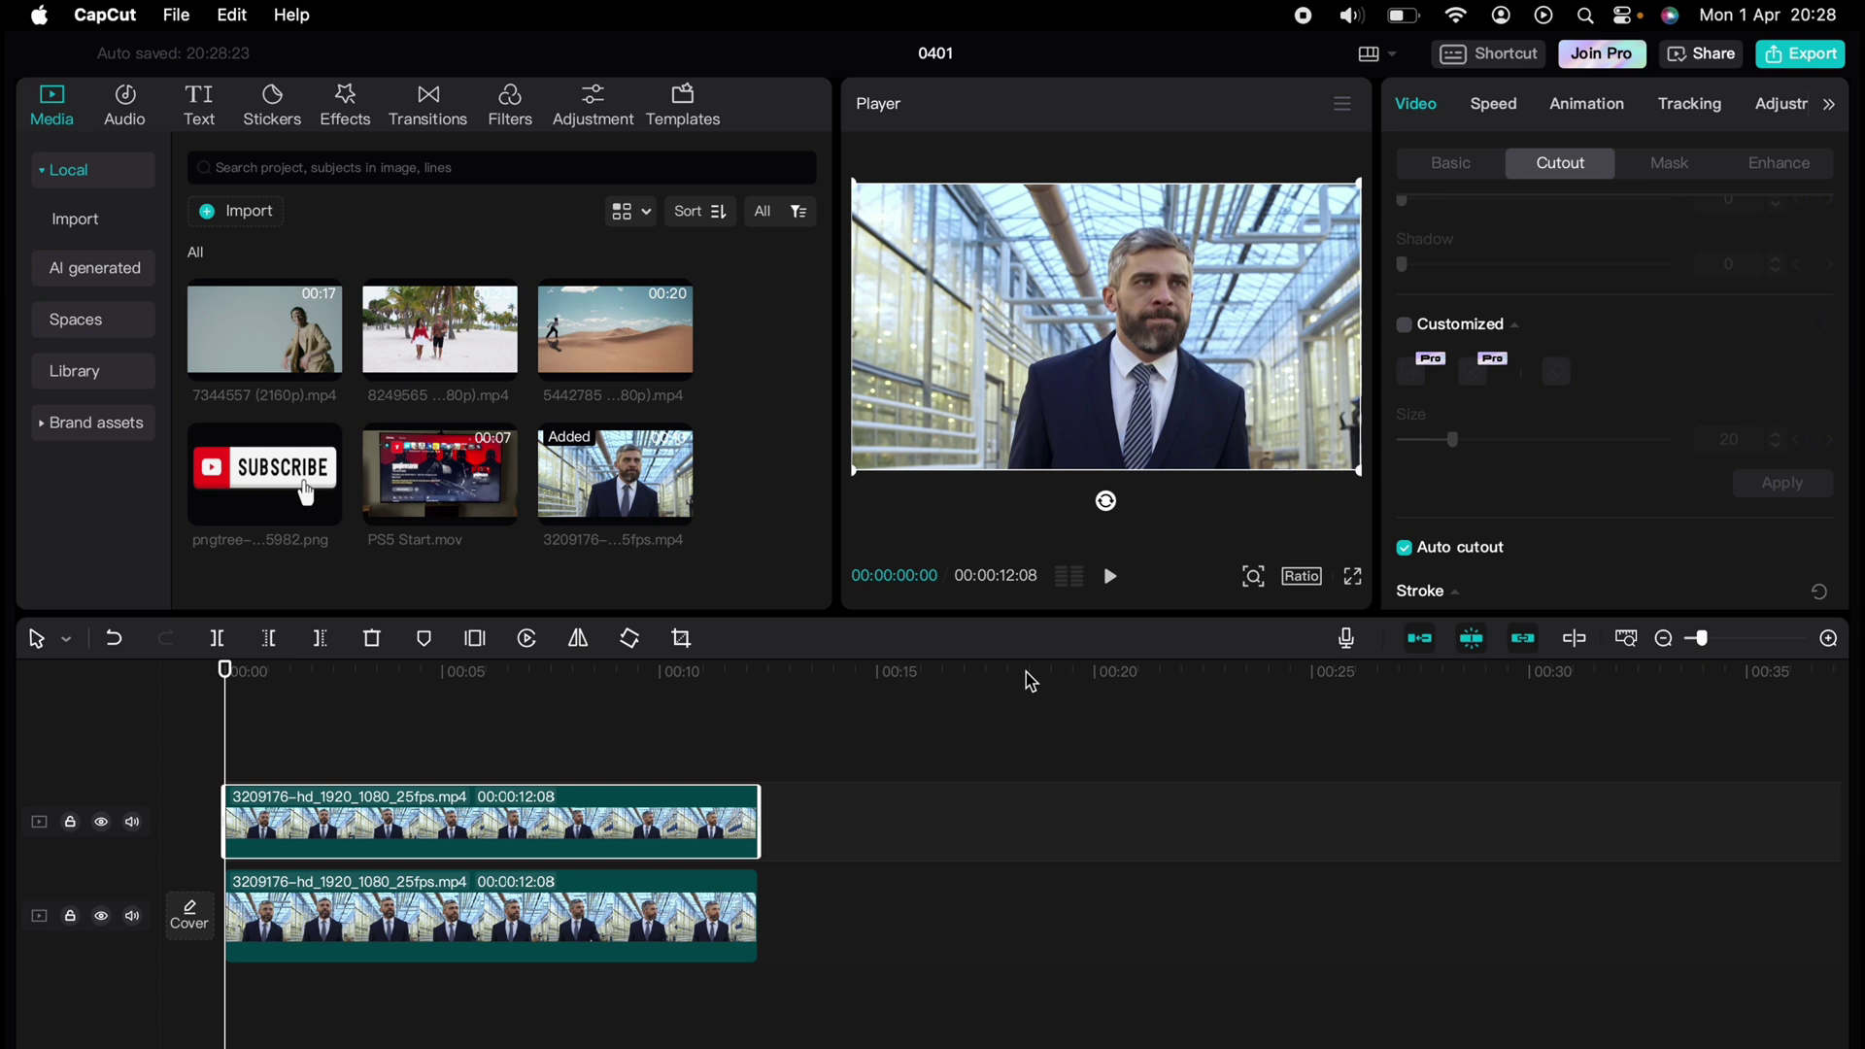
Raise the cut-out top clip's Basic scale to 102%
left_click(1457, 165)
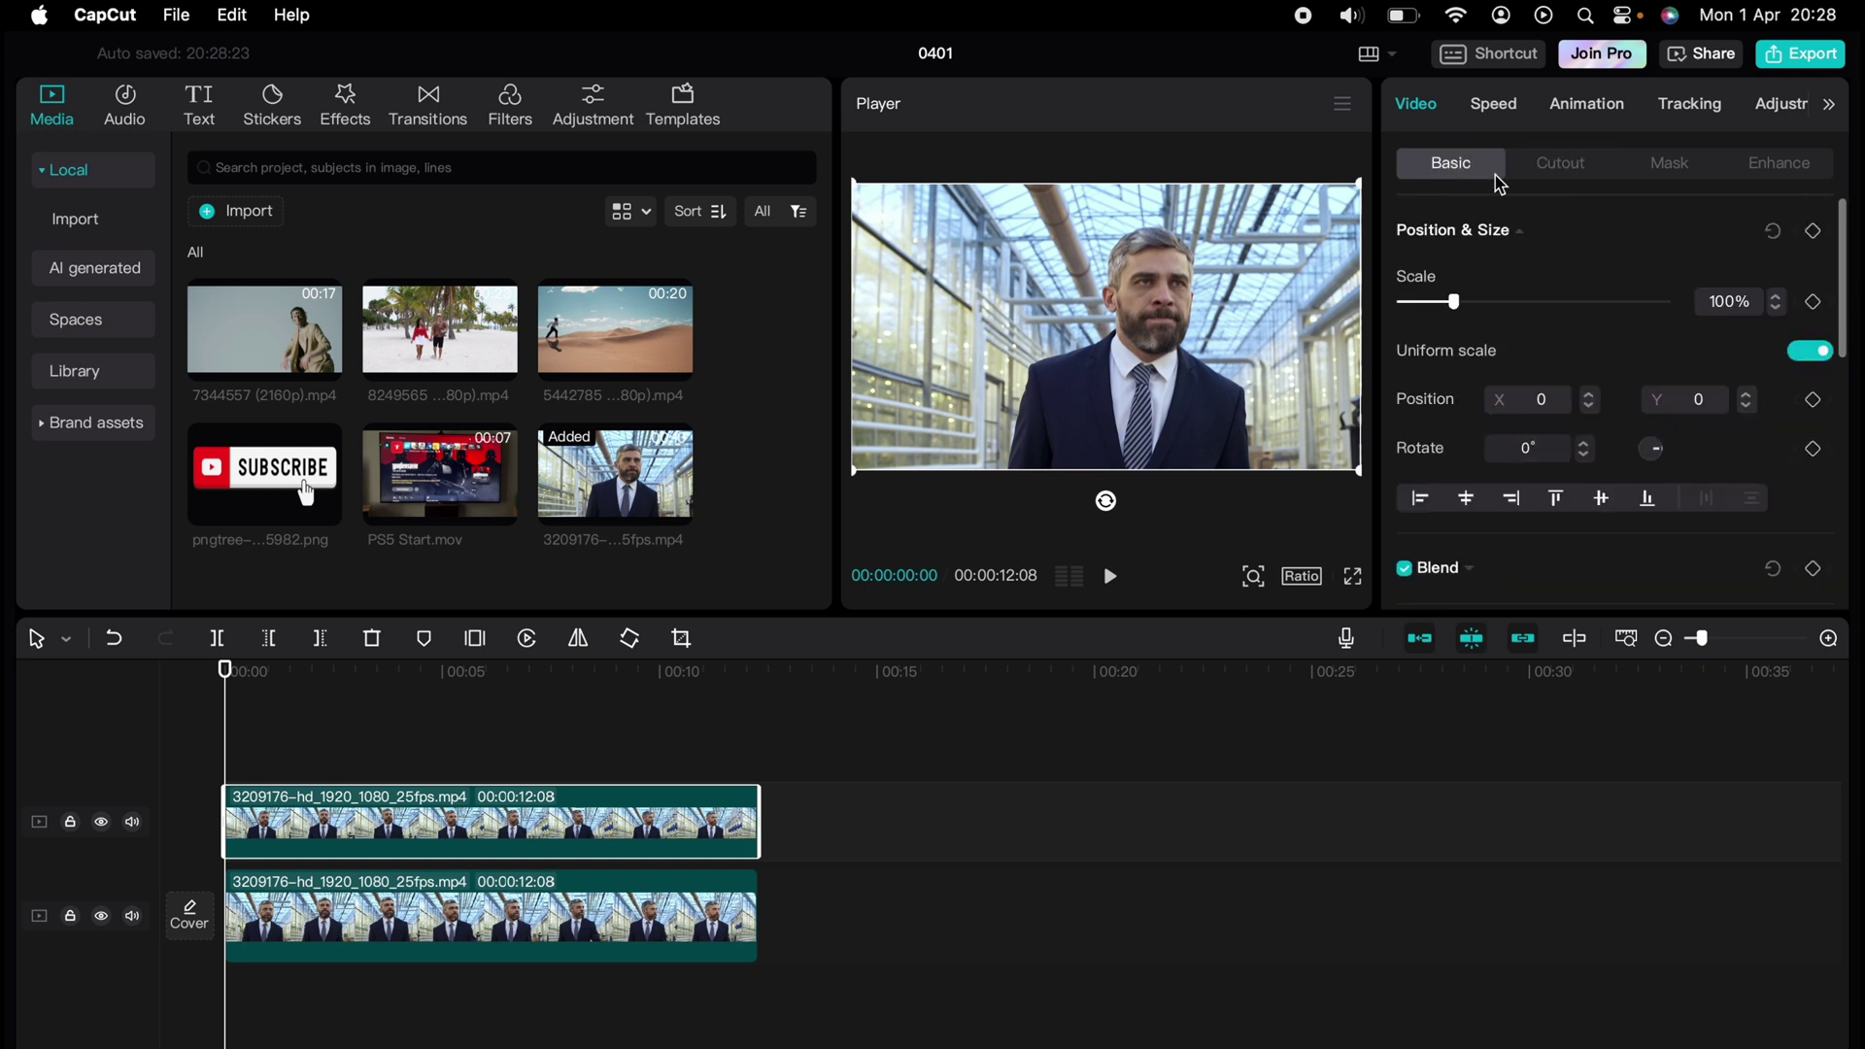
left_click(1777, 298)
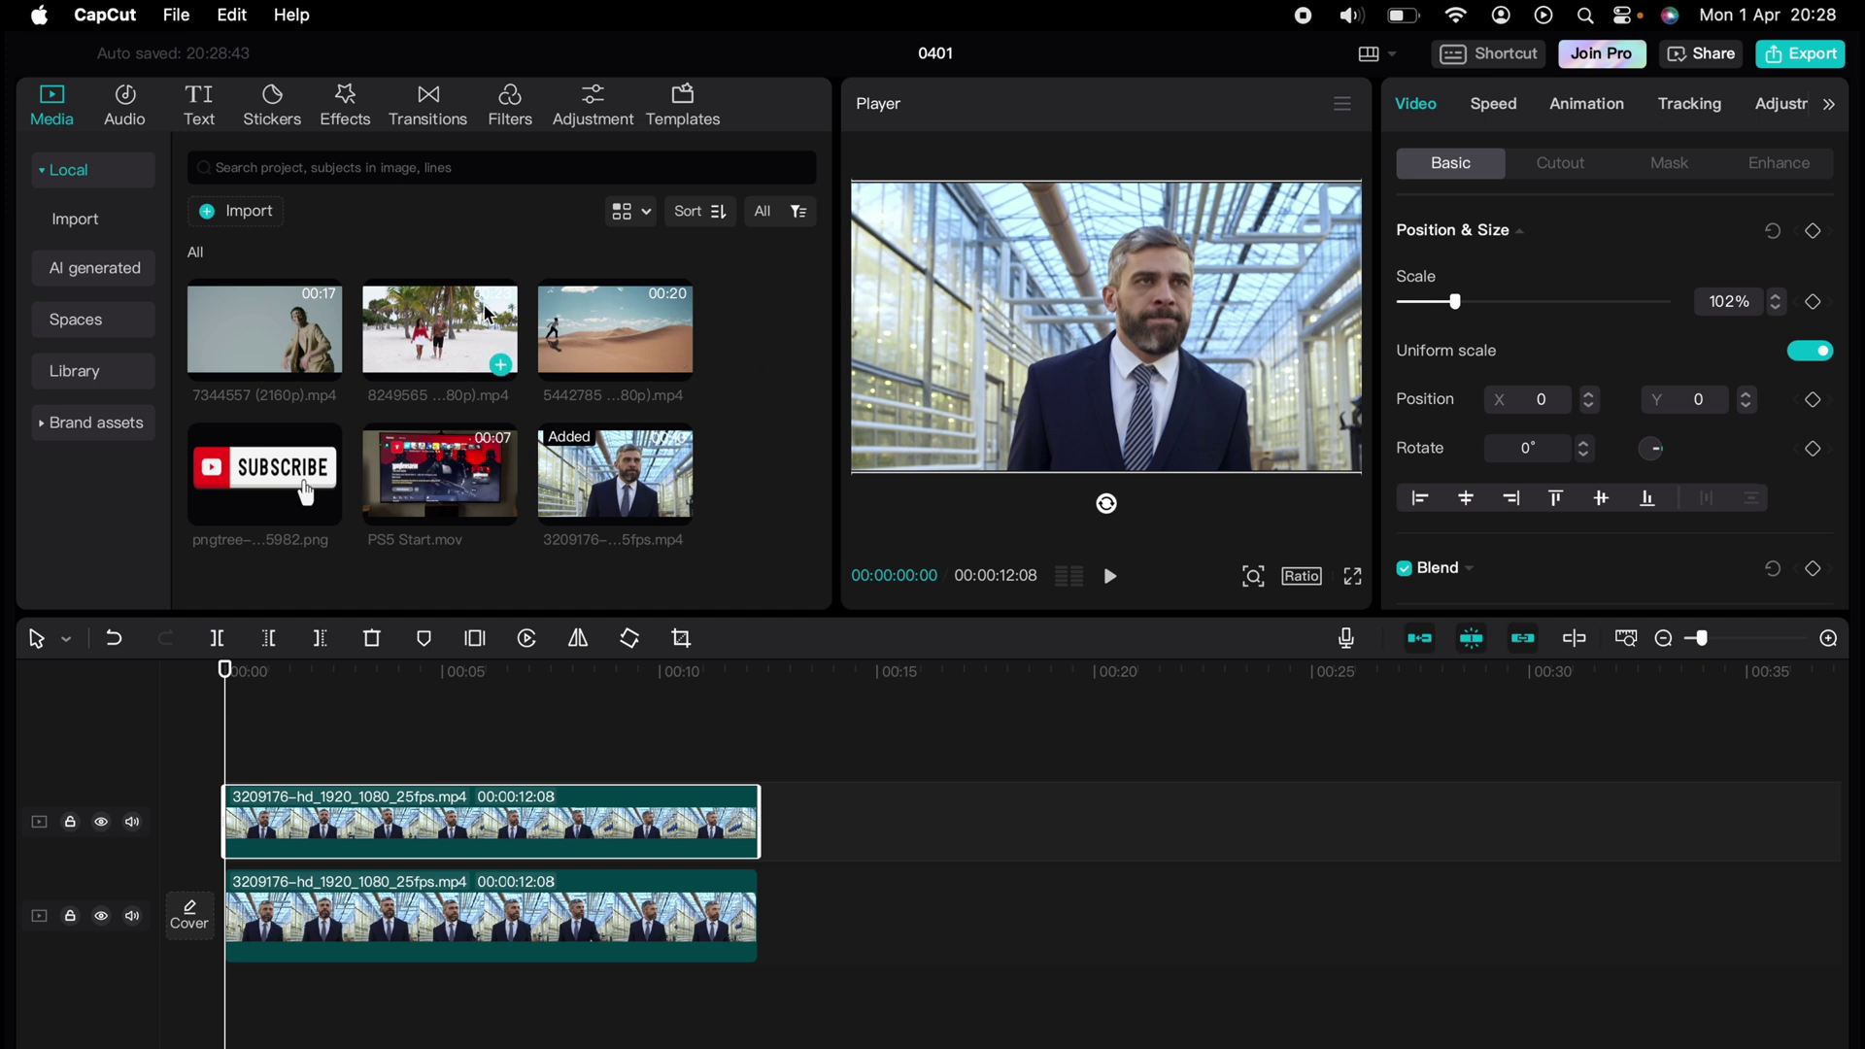
left_click(403, 891)
Select the bottom clip and browse the Lens video effects down to Blur
left_click(403, 892)
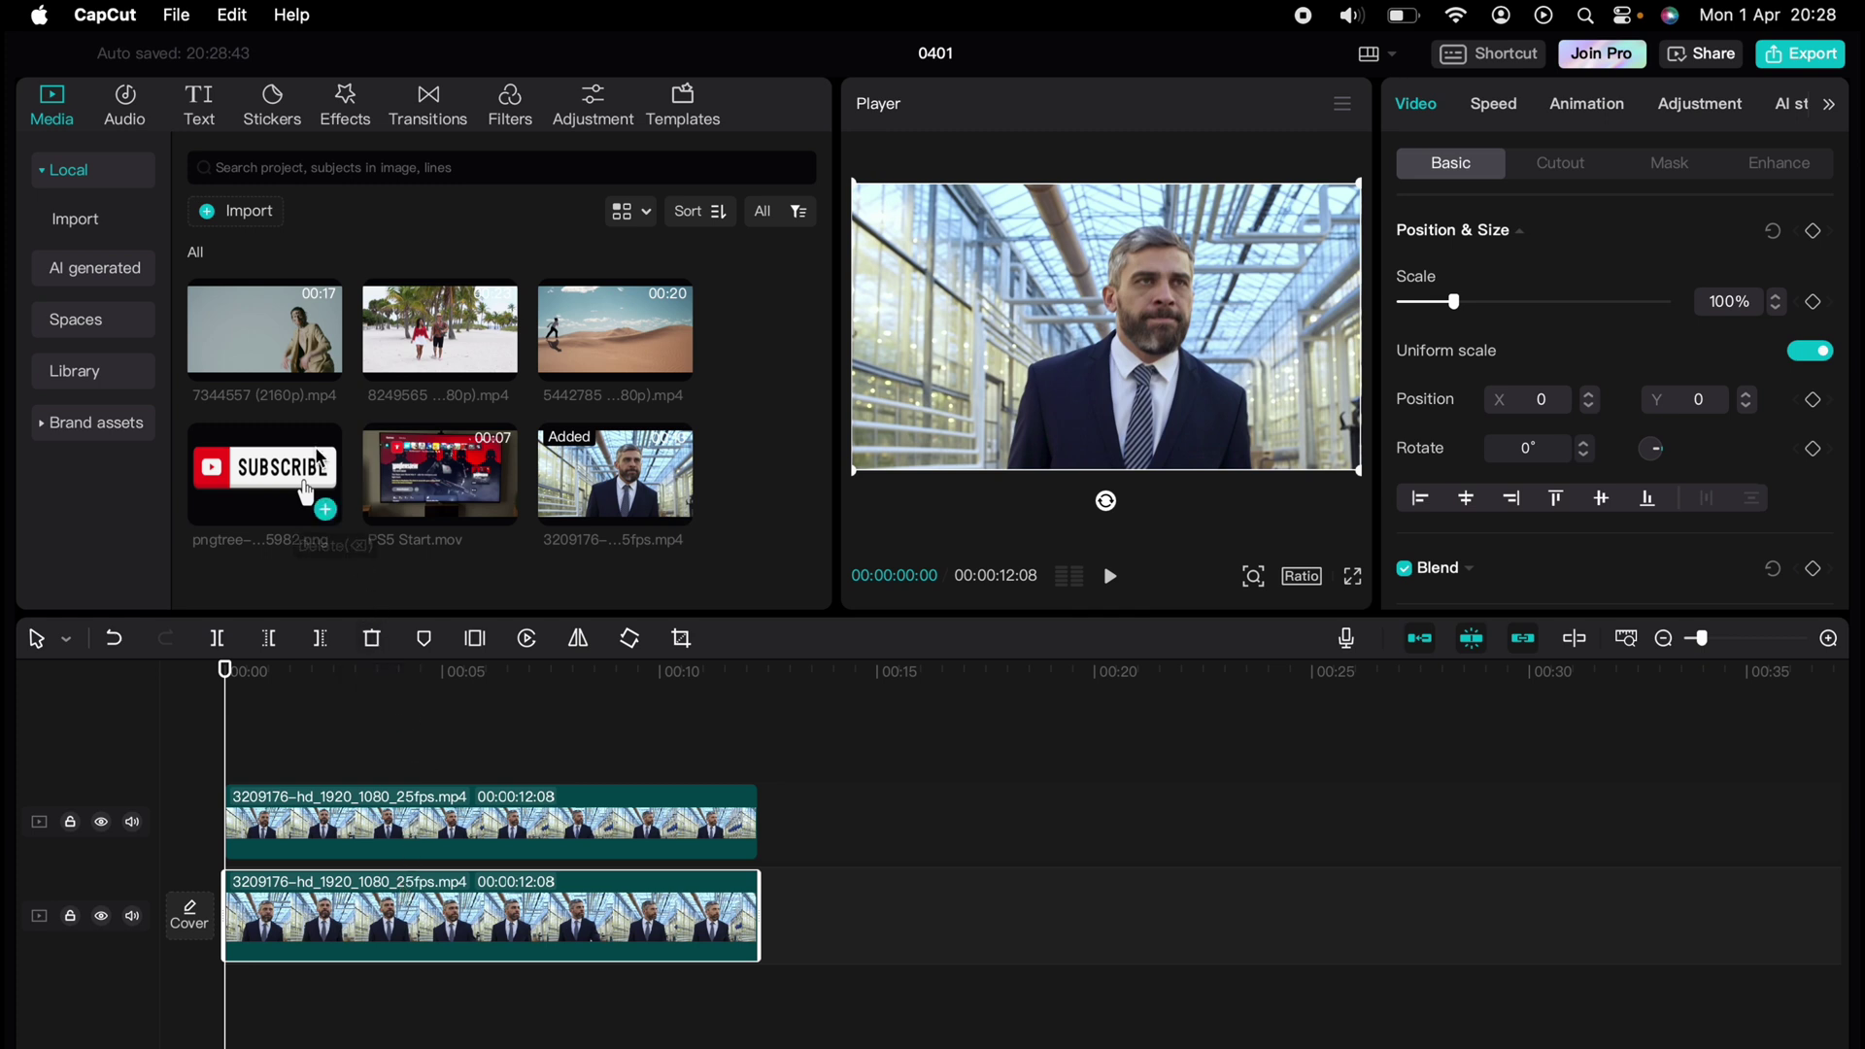
left_click(350, 122)
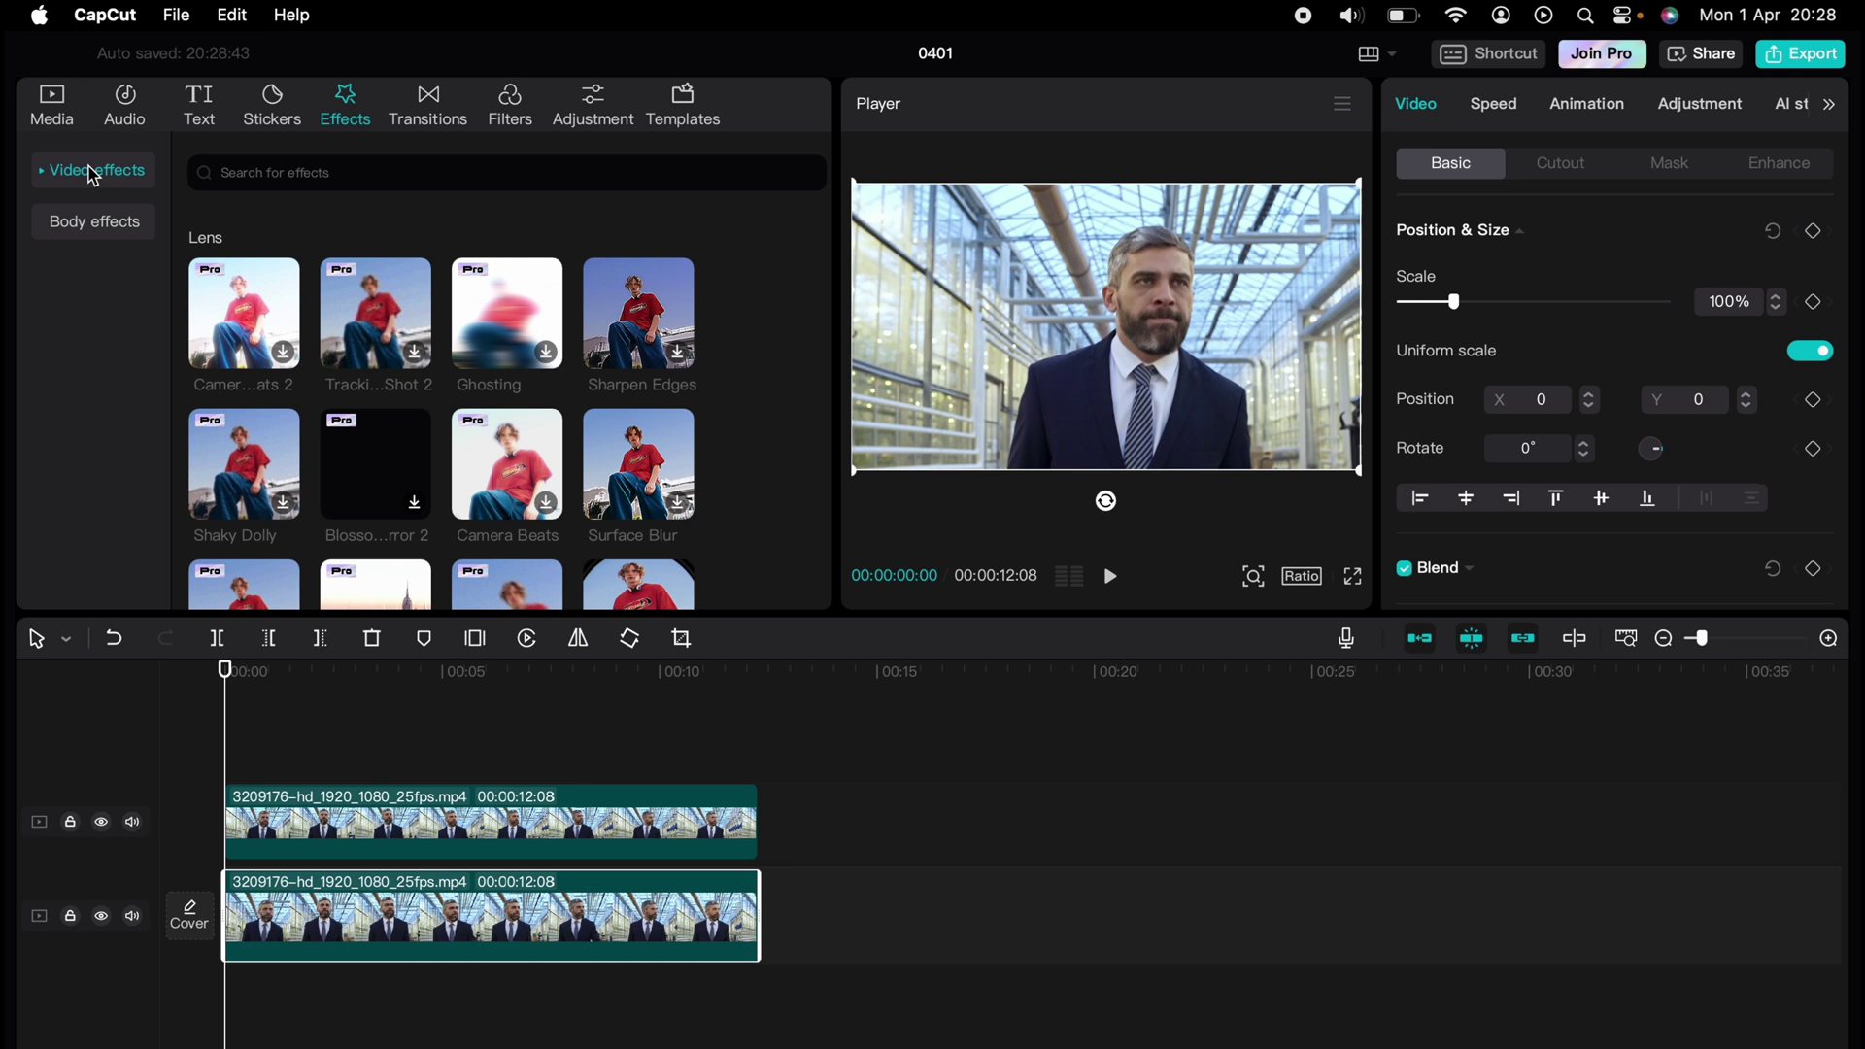
left_click(46, 175)
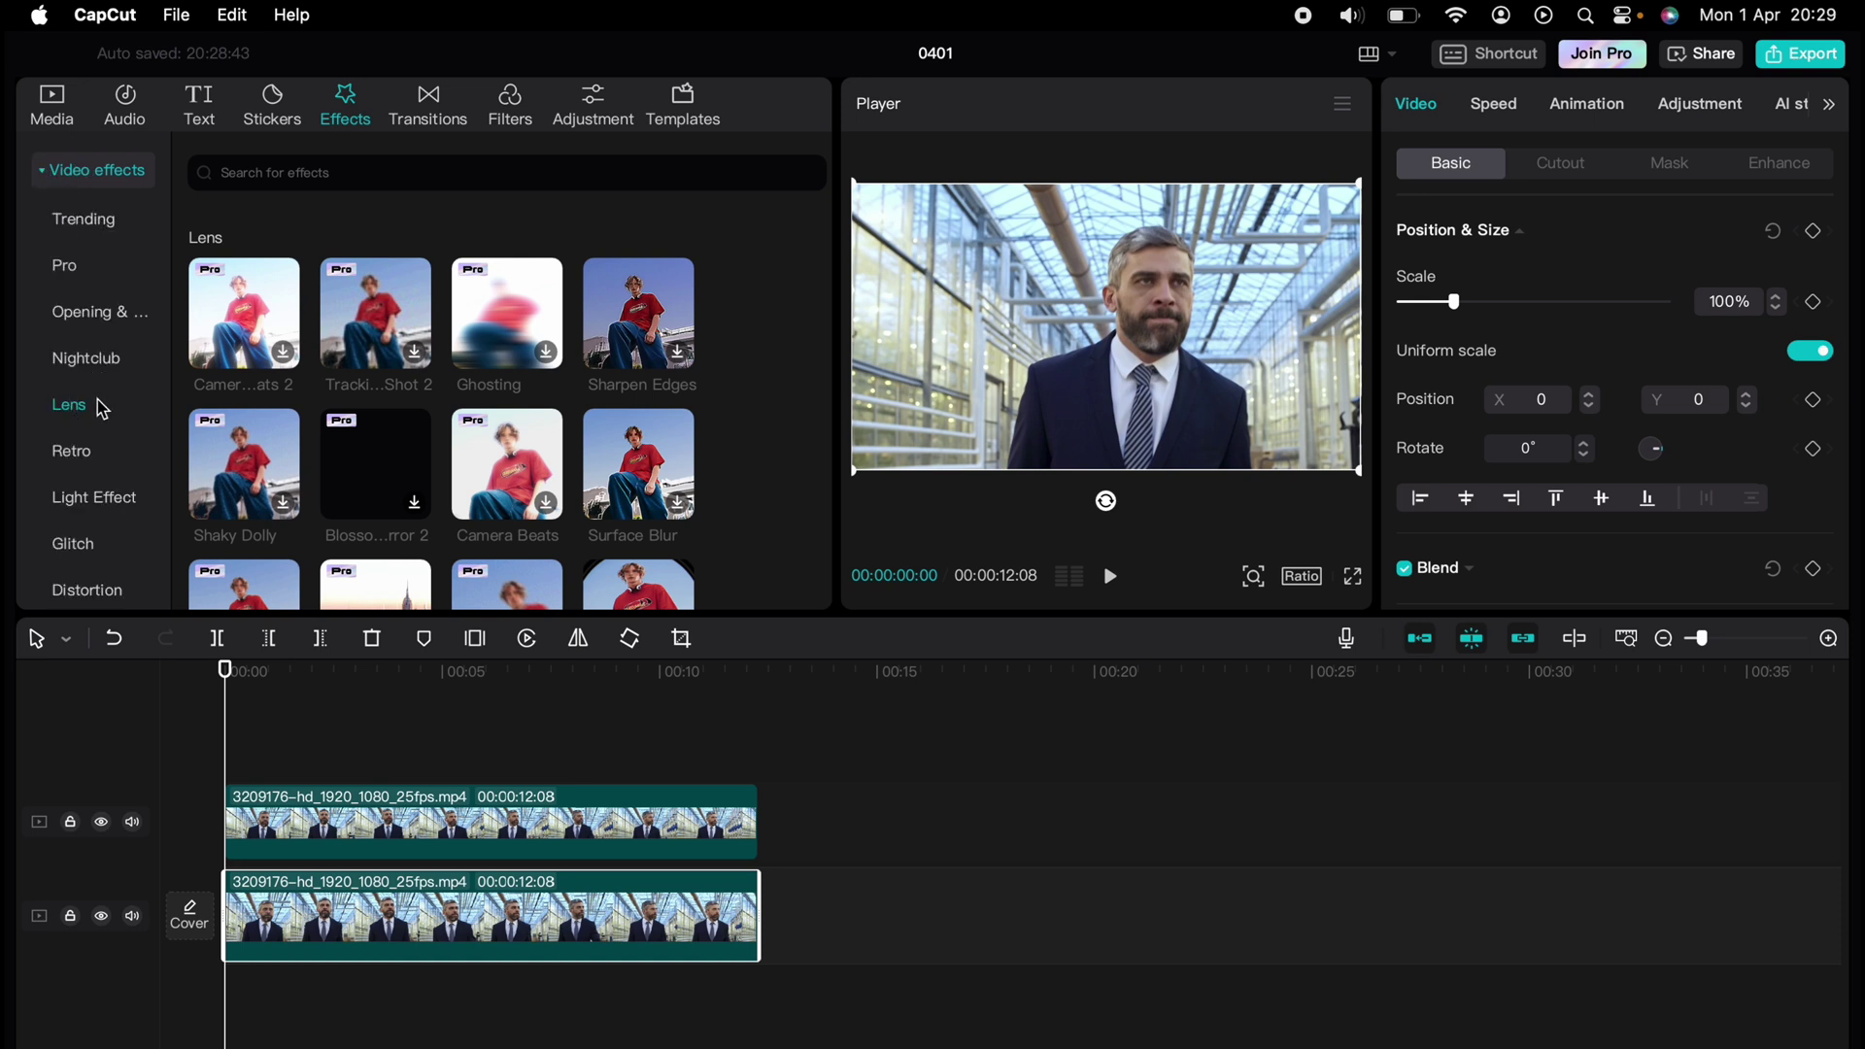
scroll(467, 368, "down", 3)
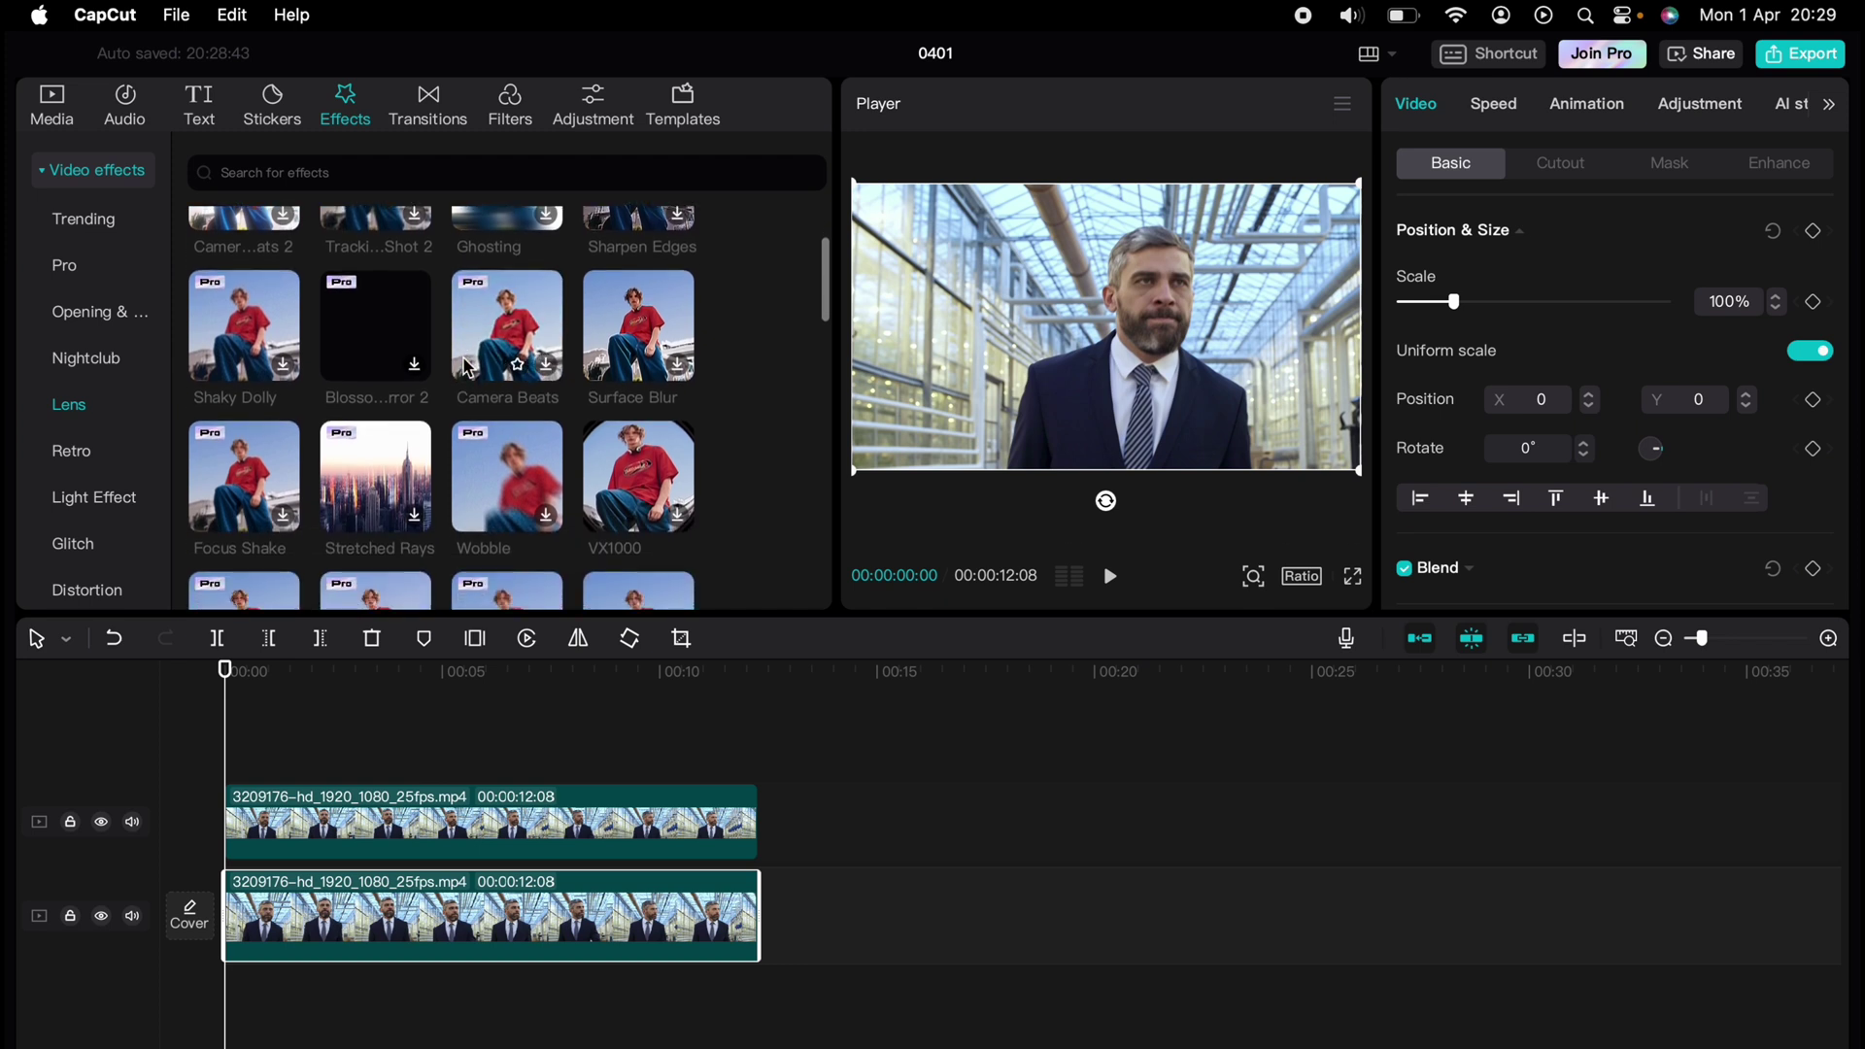
scroll(466, 367, "down", 3)
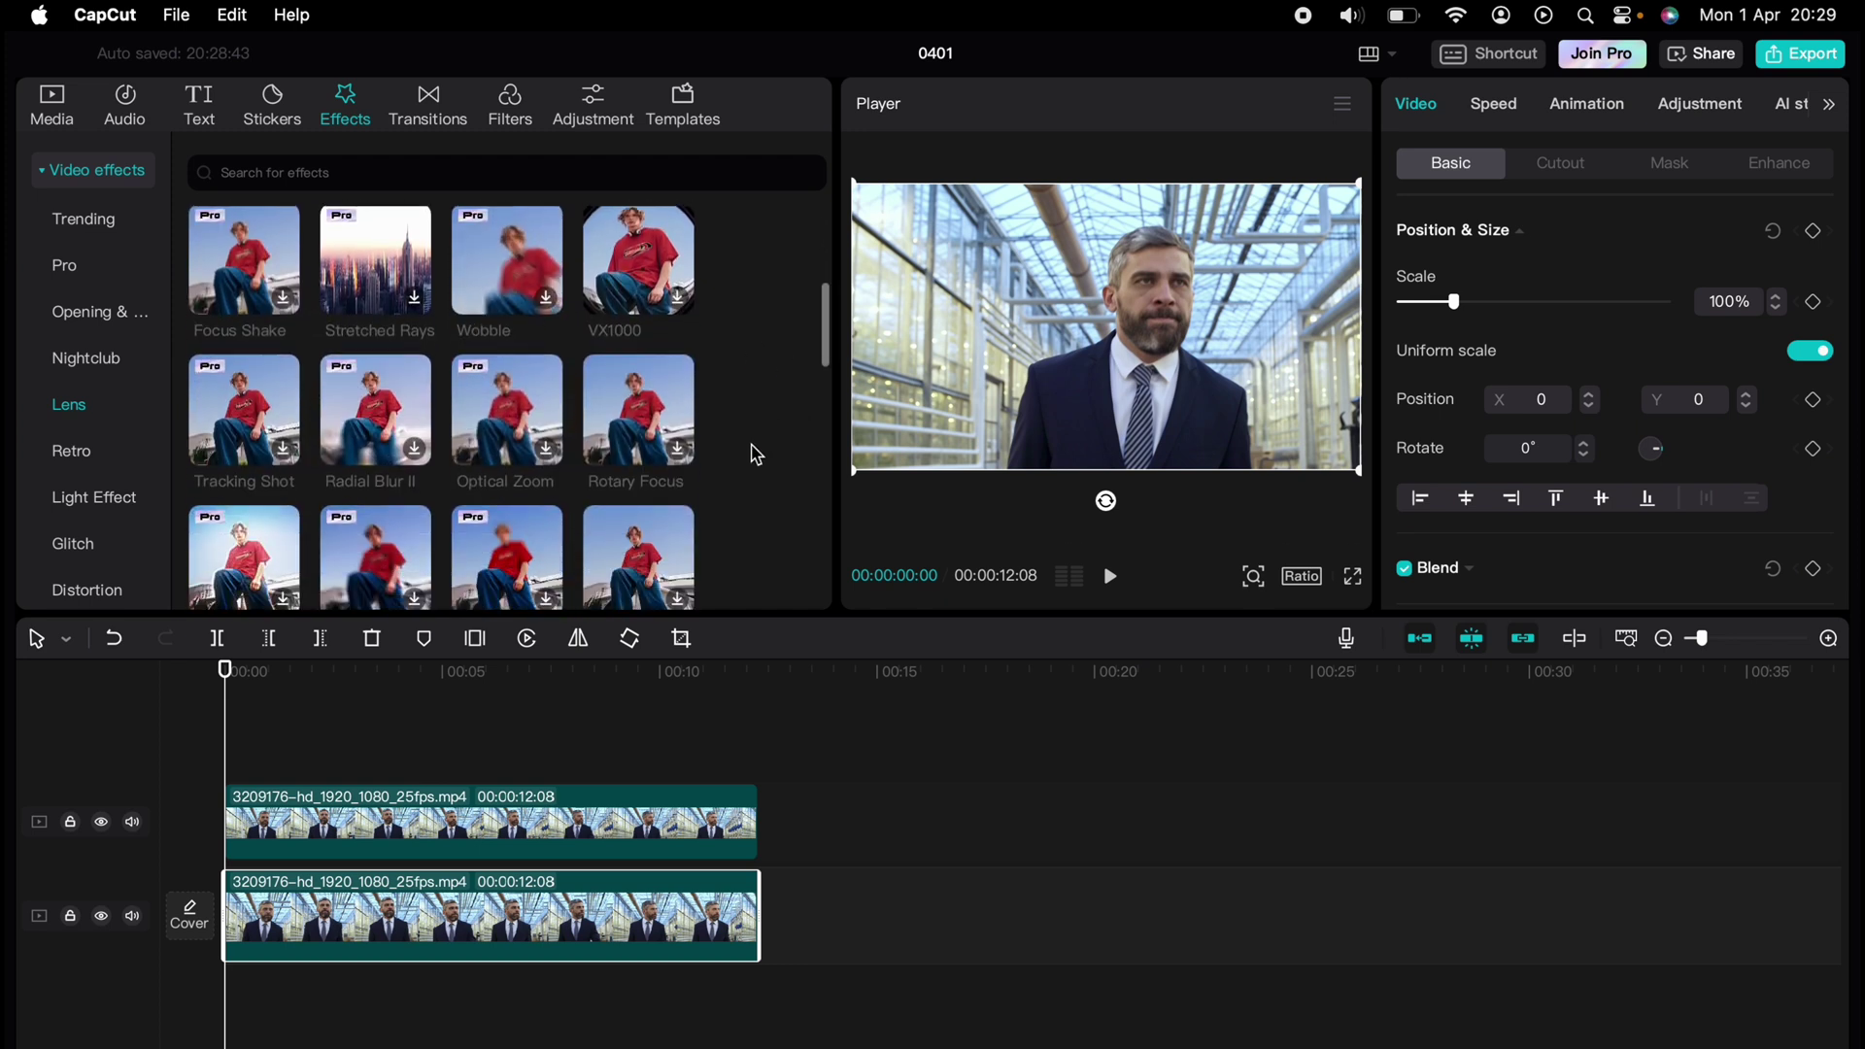
scroll(756, 454, "down", 3)
scroll(755, 453, "down", 3)
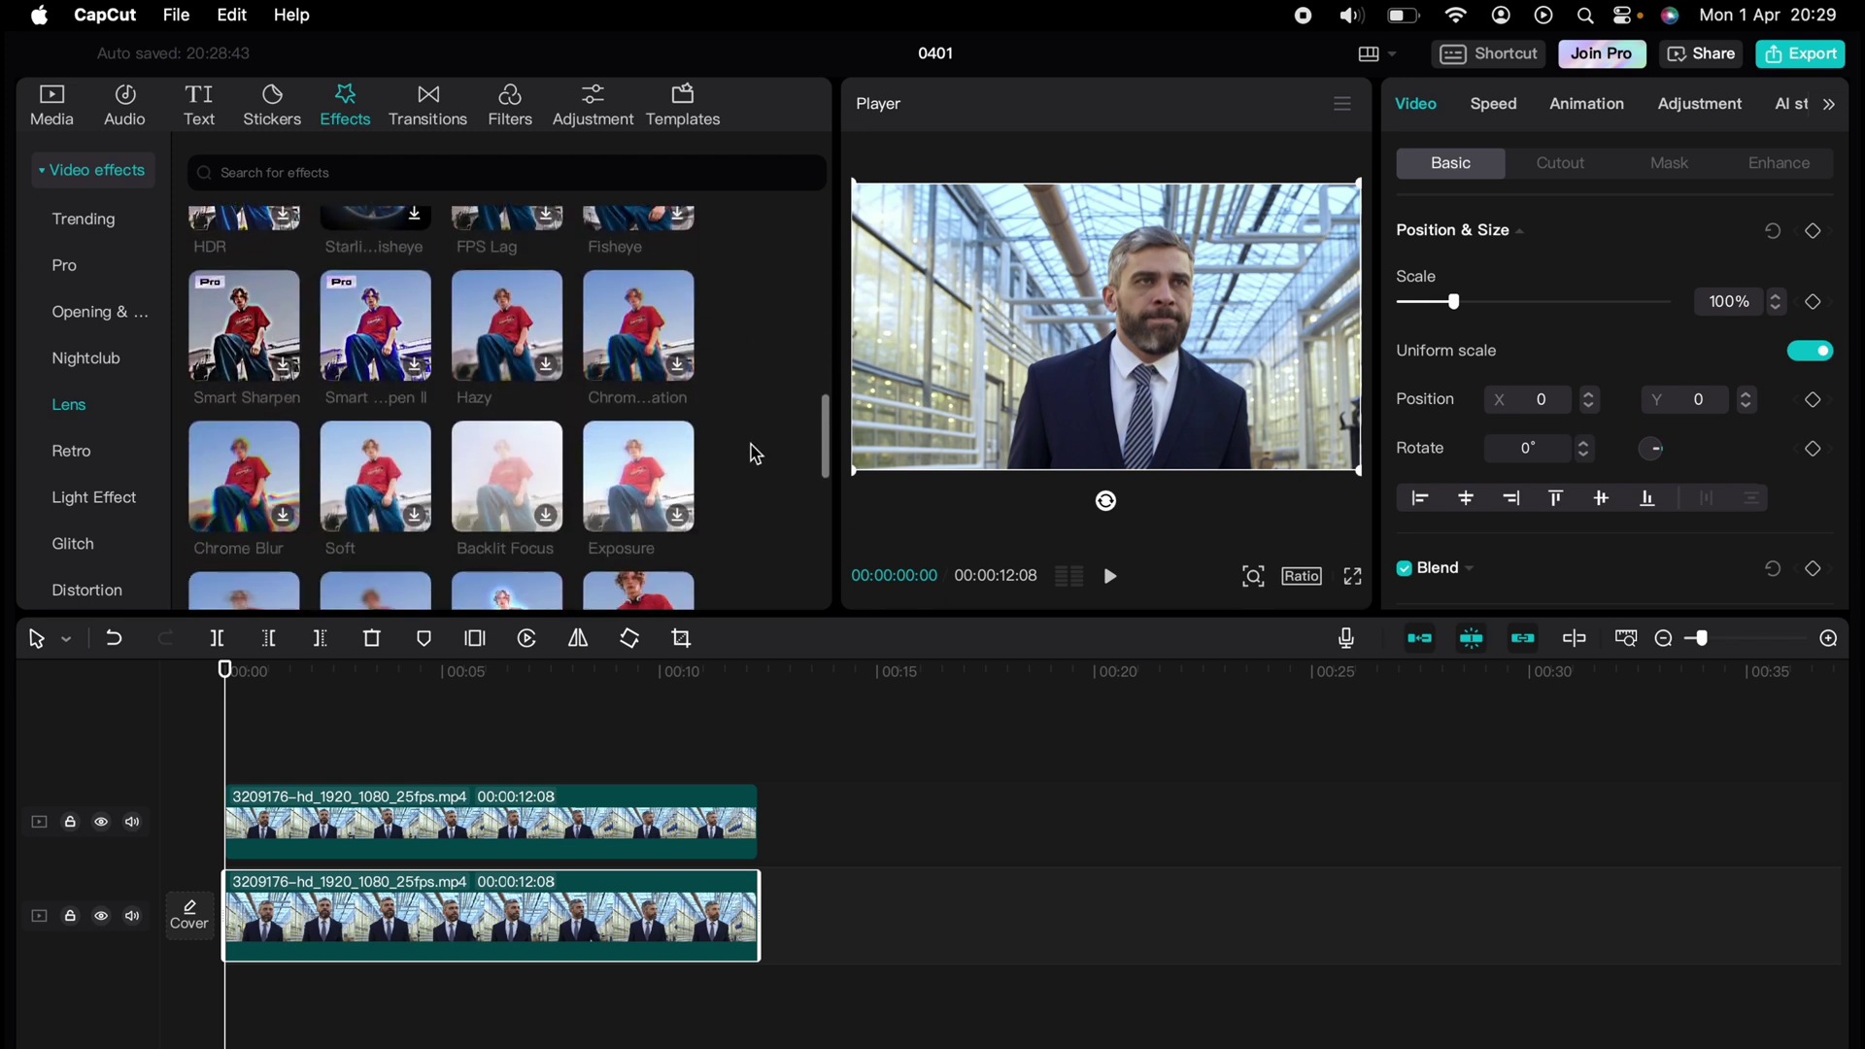
scroll(756, 454, "down", 2)
scroll(756, 453, "down", 1)
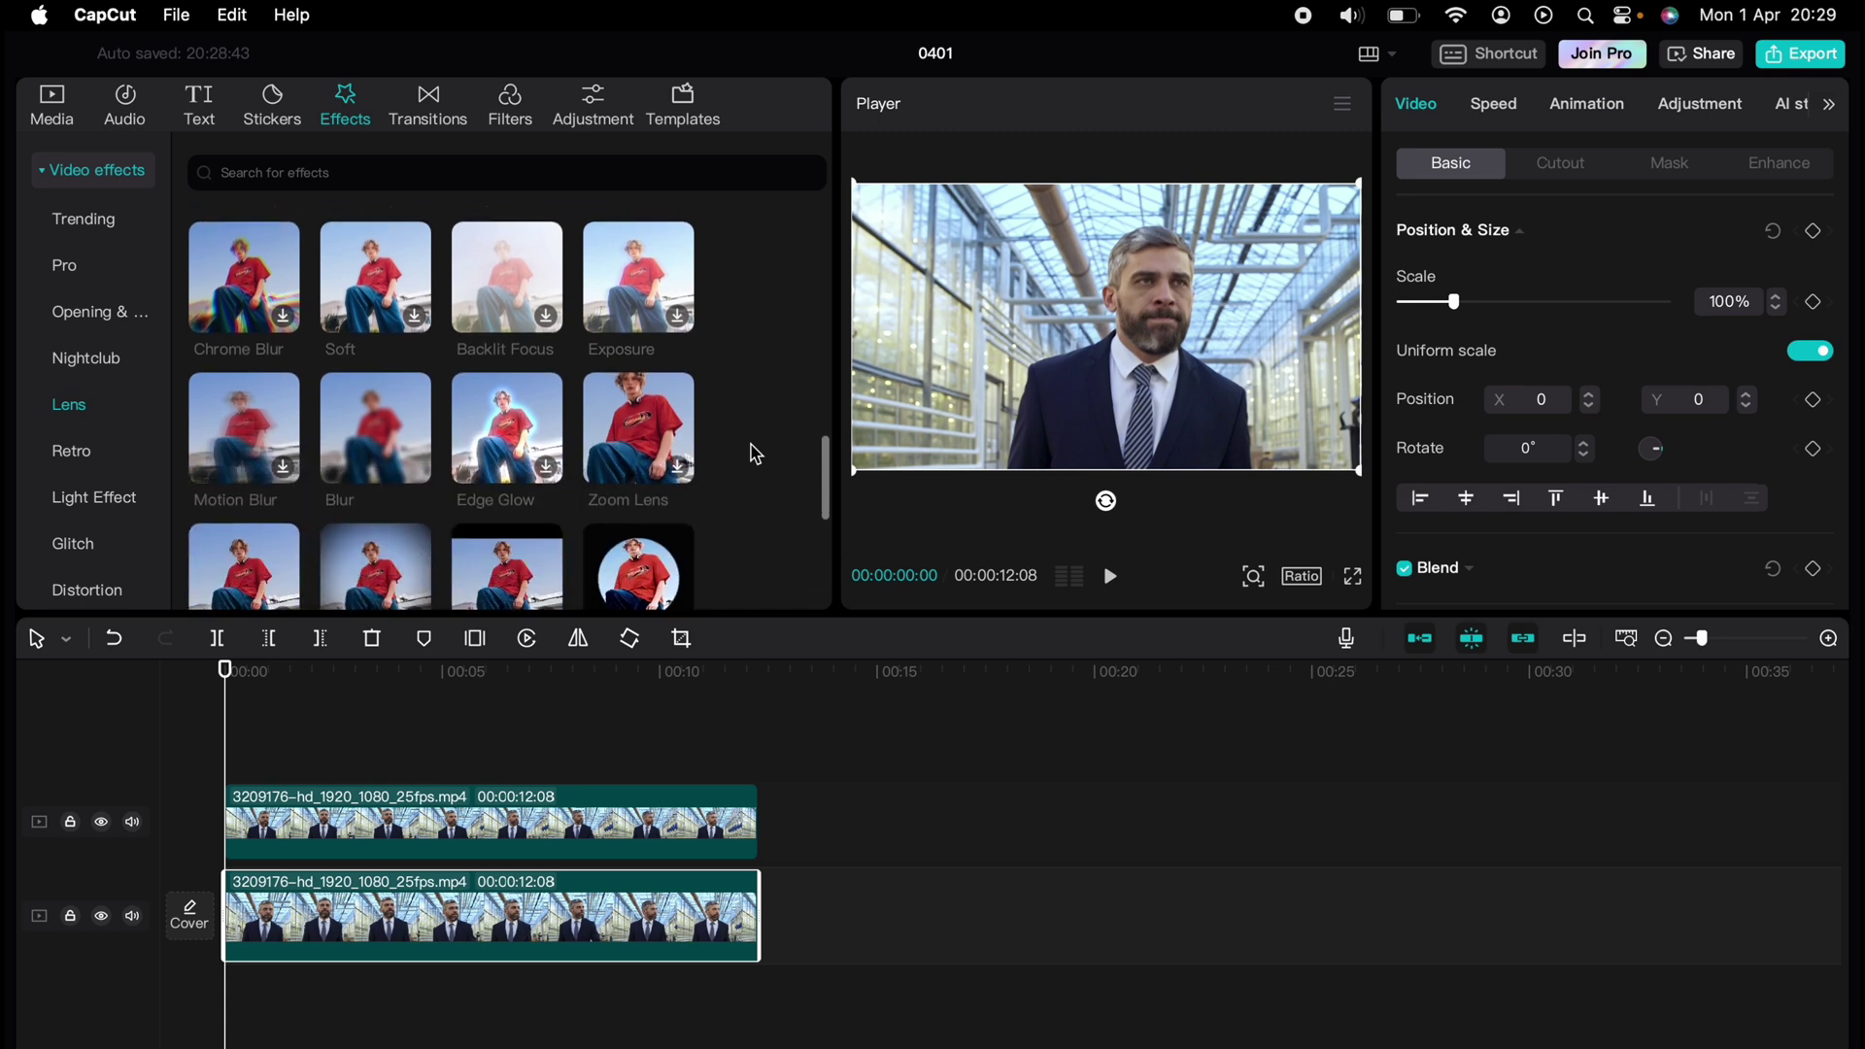
Drop the Blur effect onto the bottom clip and lower its strength to 34
mouse_move(374, 427)
left_mouse_down()
mouse_move(340, 758)
mouse_move(242, 913)
left_mouse_up()
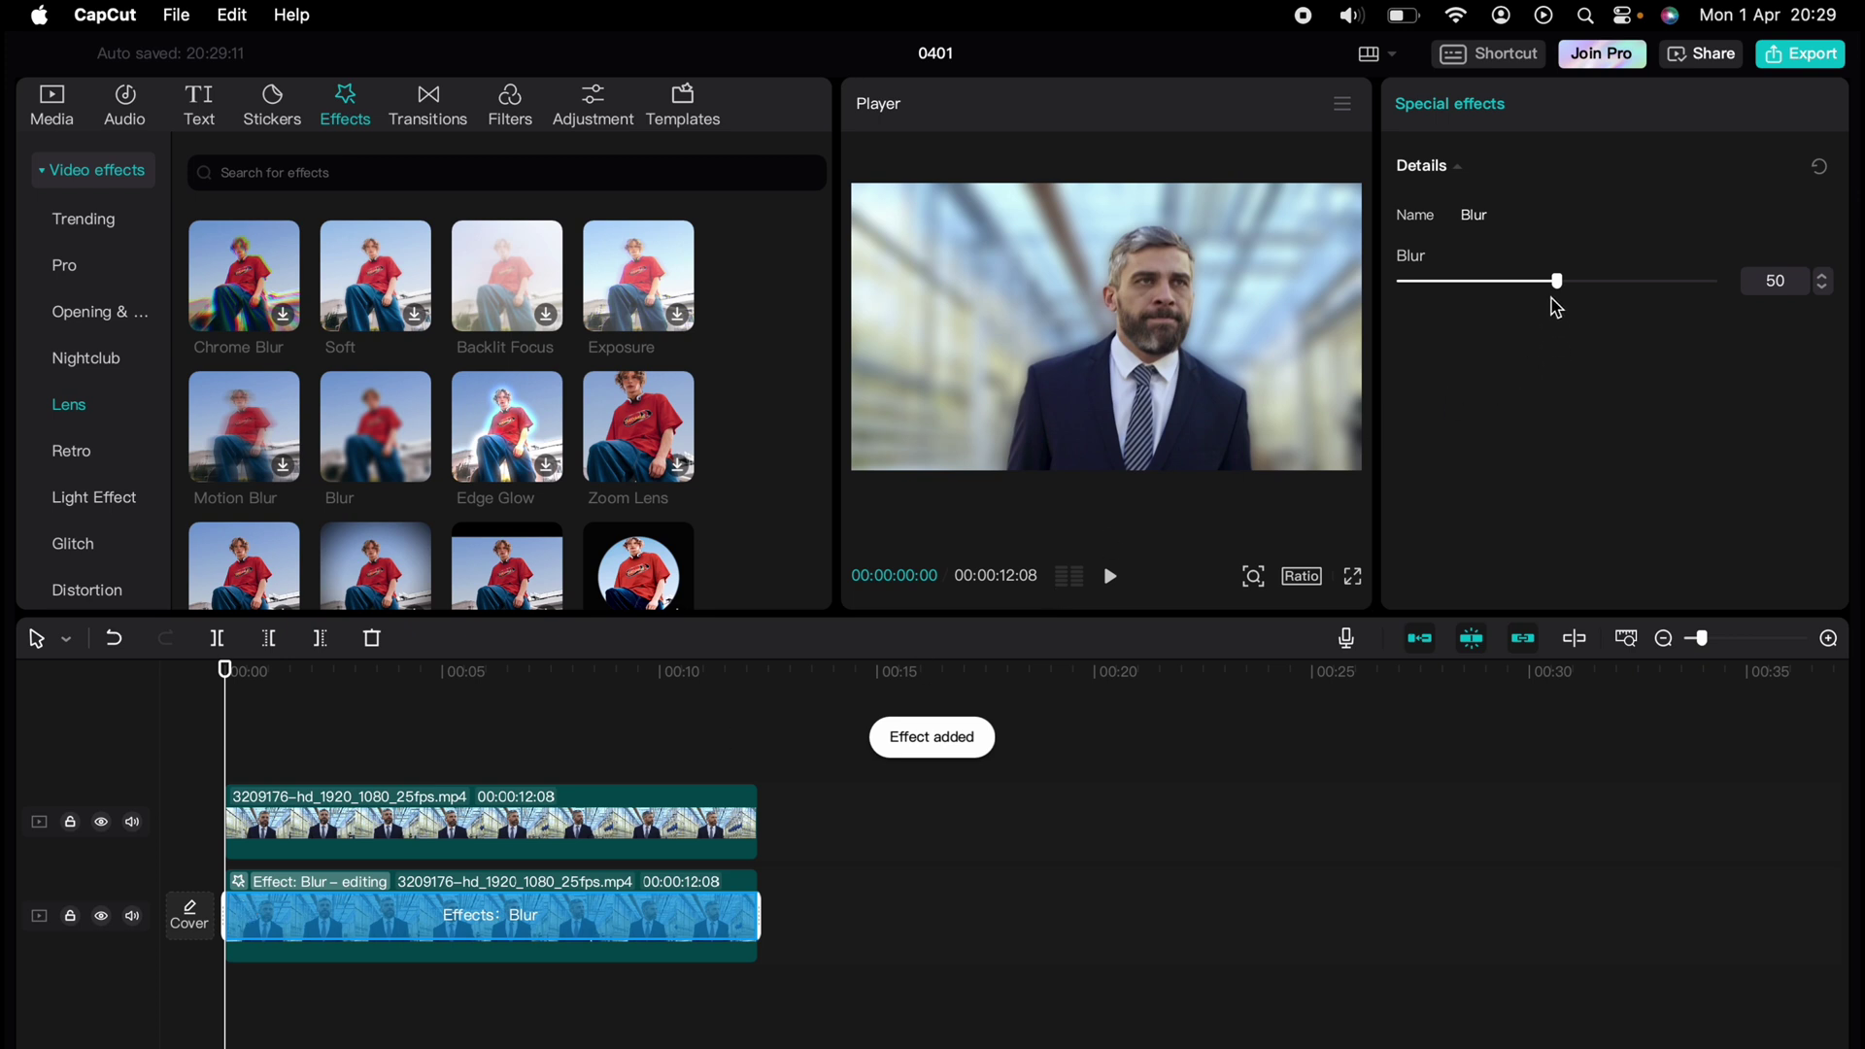
mouse_move(1557, 281)
left_mouse_down()
mouse_move(1465, 287)
mouse_move(1576, 290)
left_mouse_up()
left_click(379, 748)
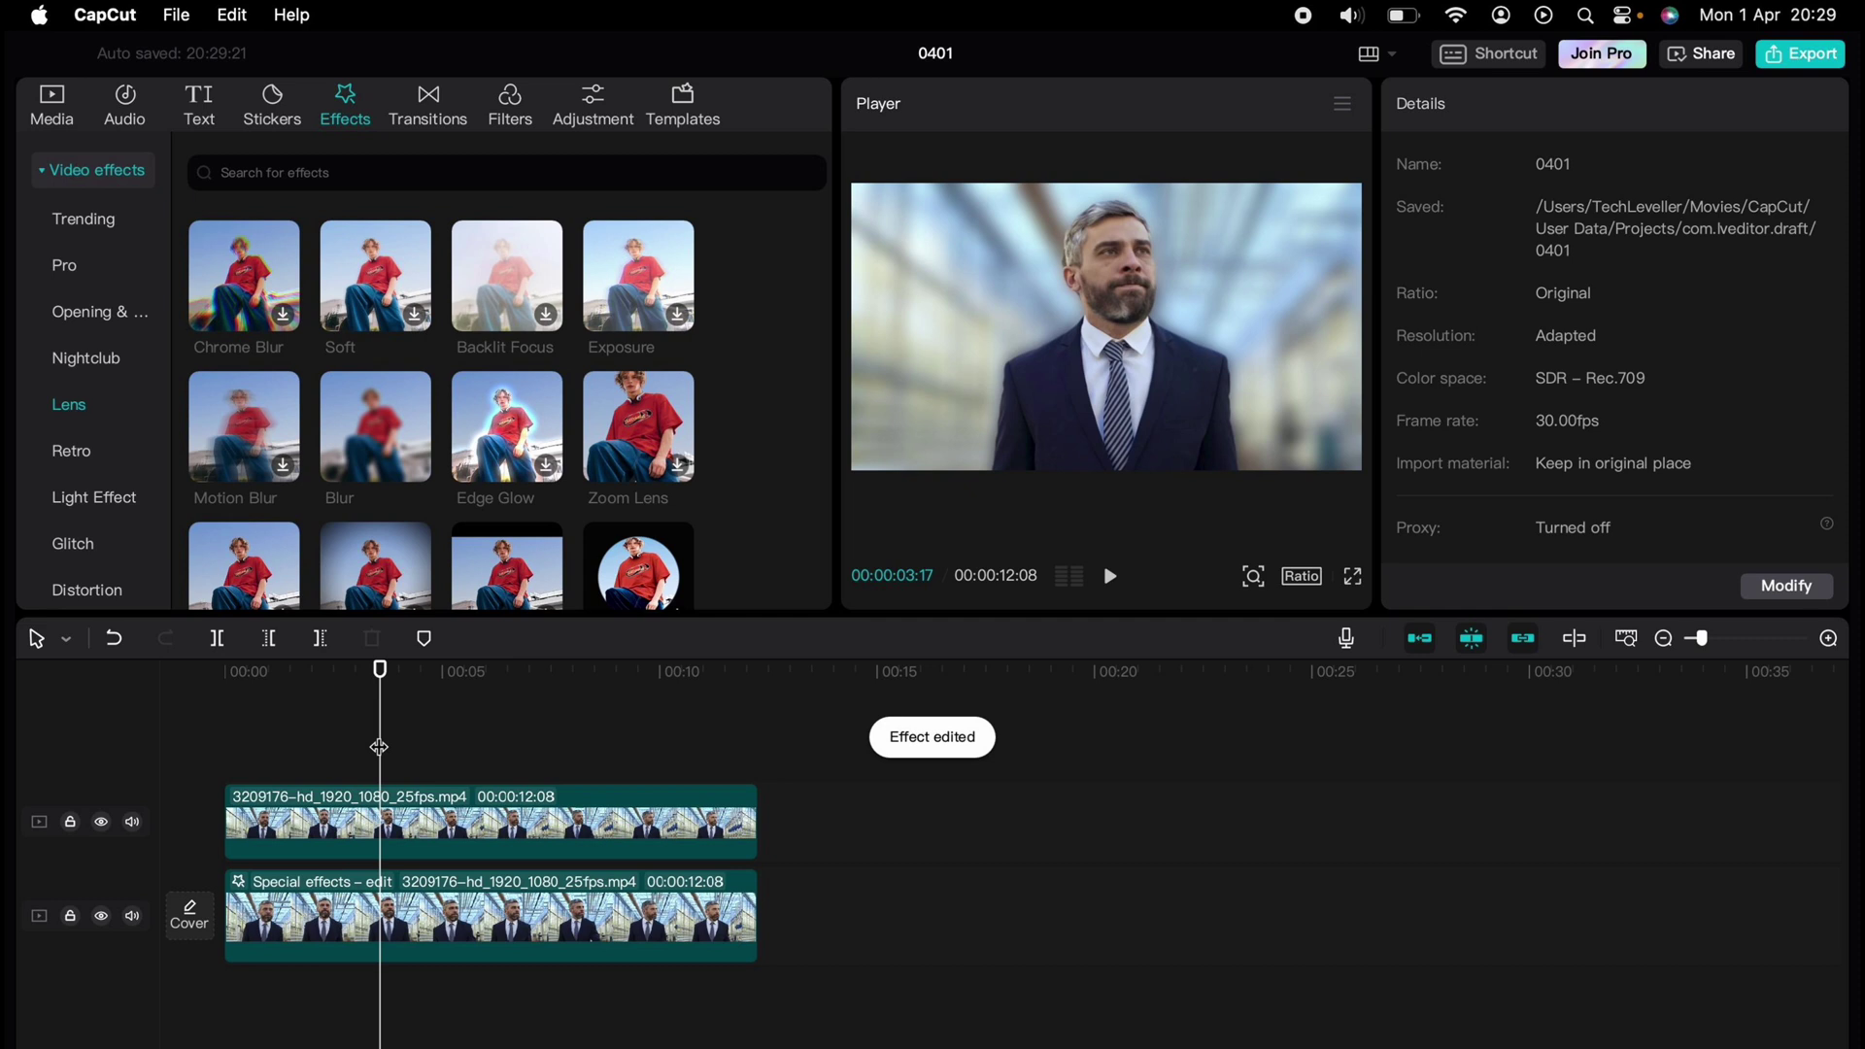
Reopen the bottom clip's Blur effect settings and raise its strength to 54
right_click(350, 917)
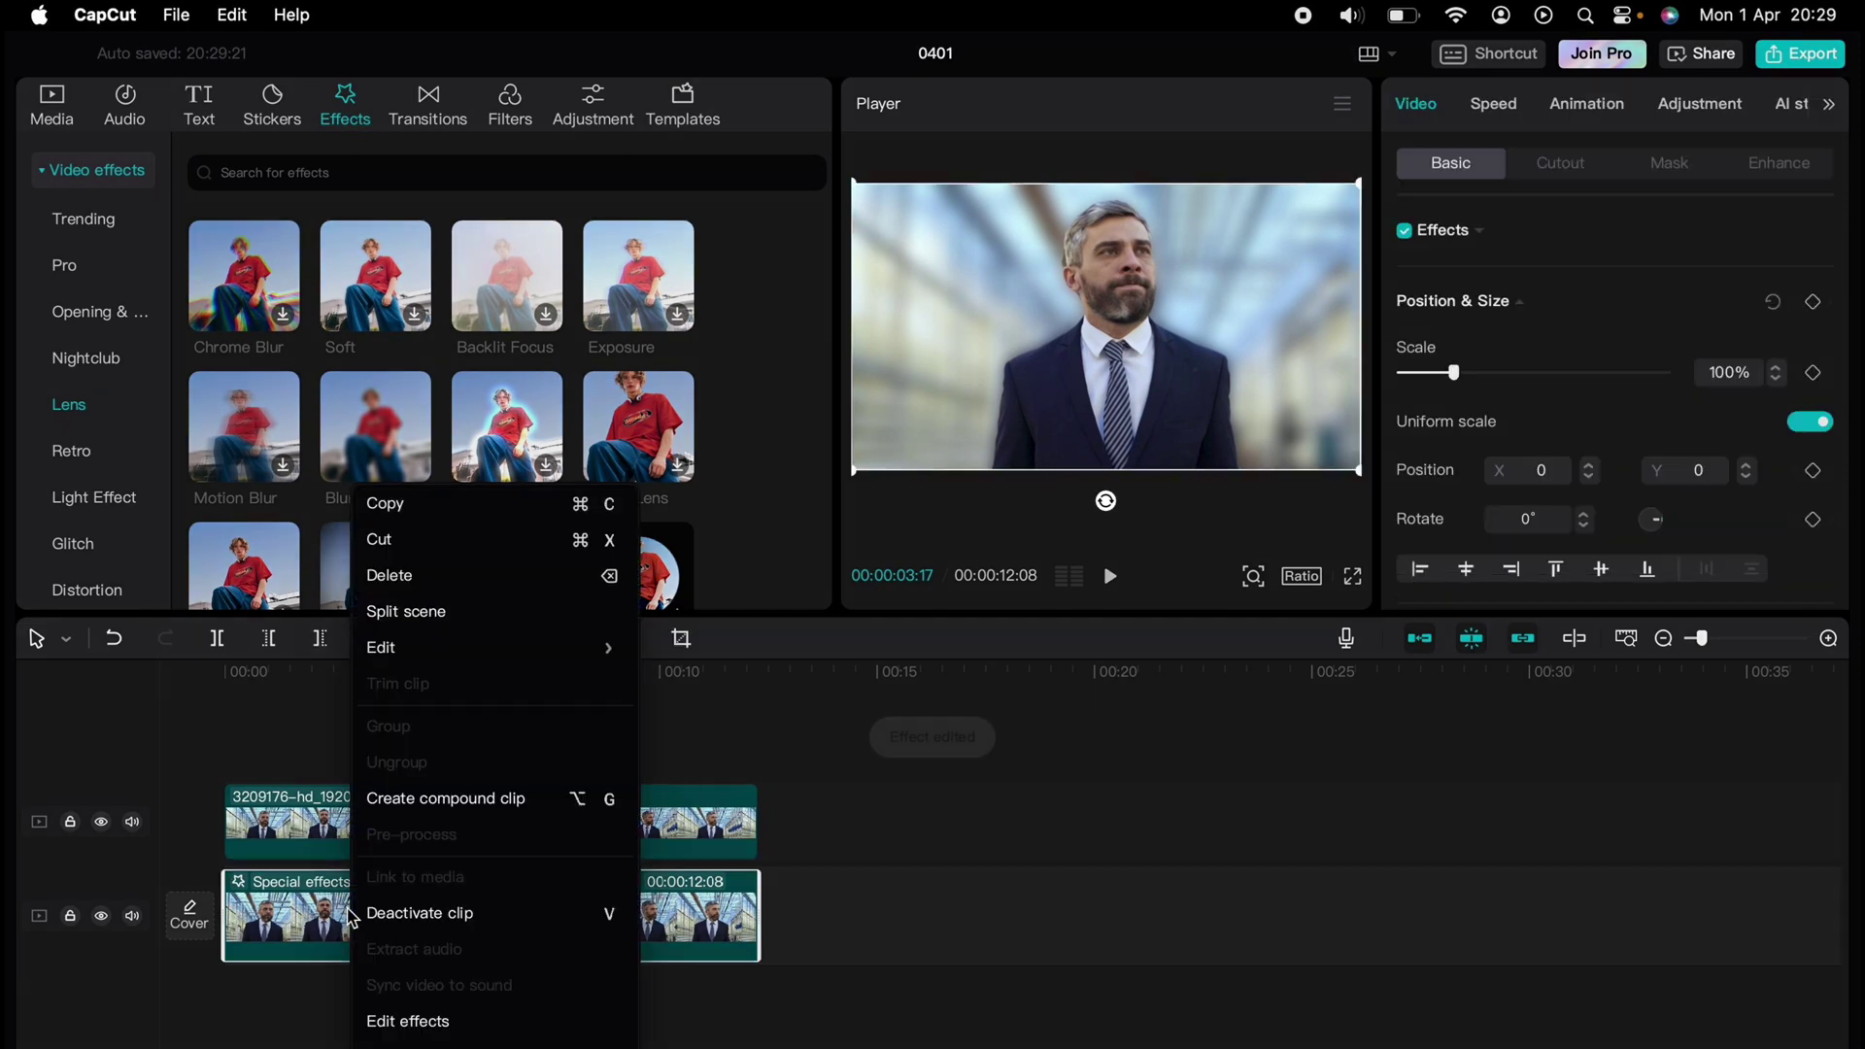
left_click(389, 1021)
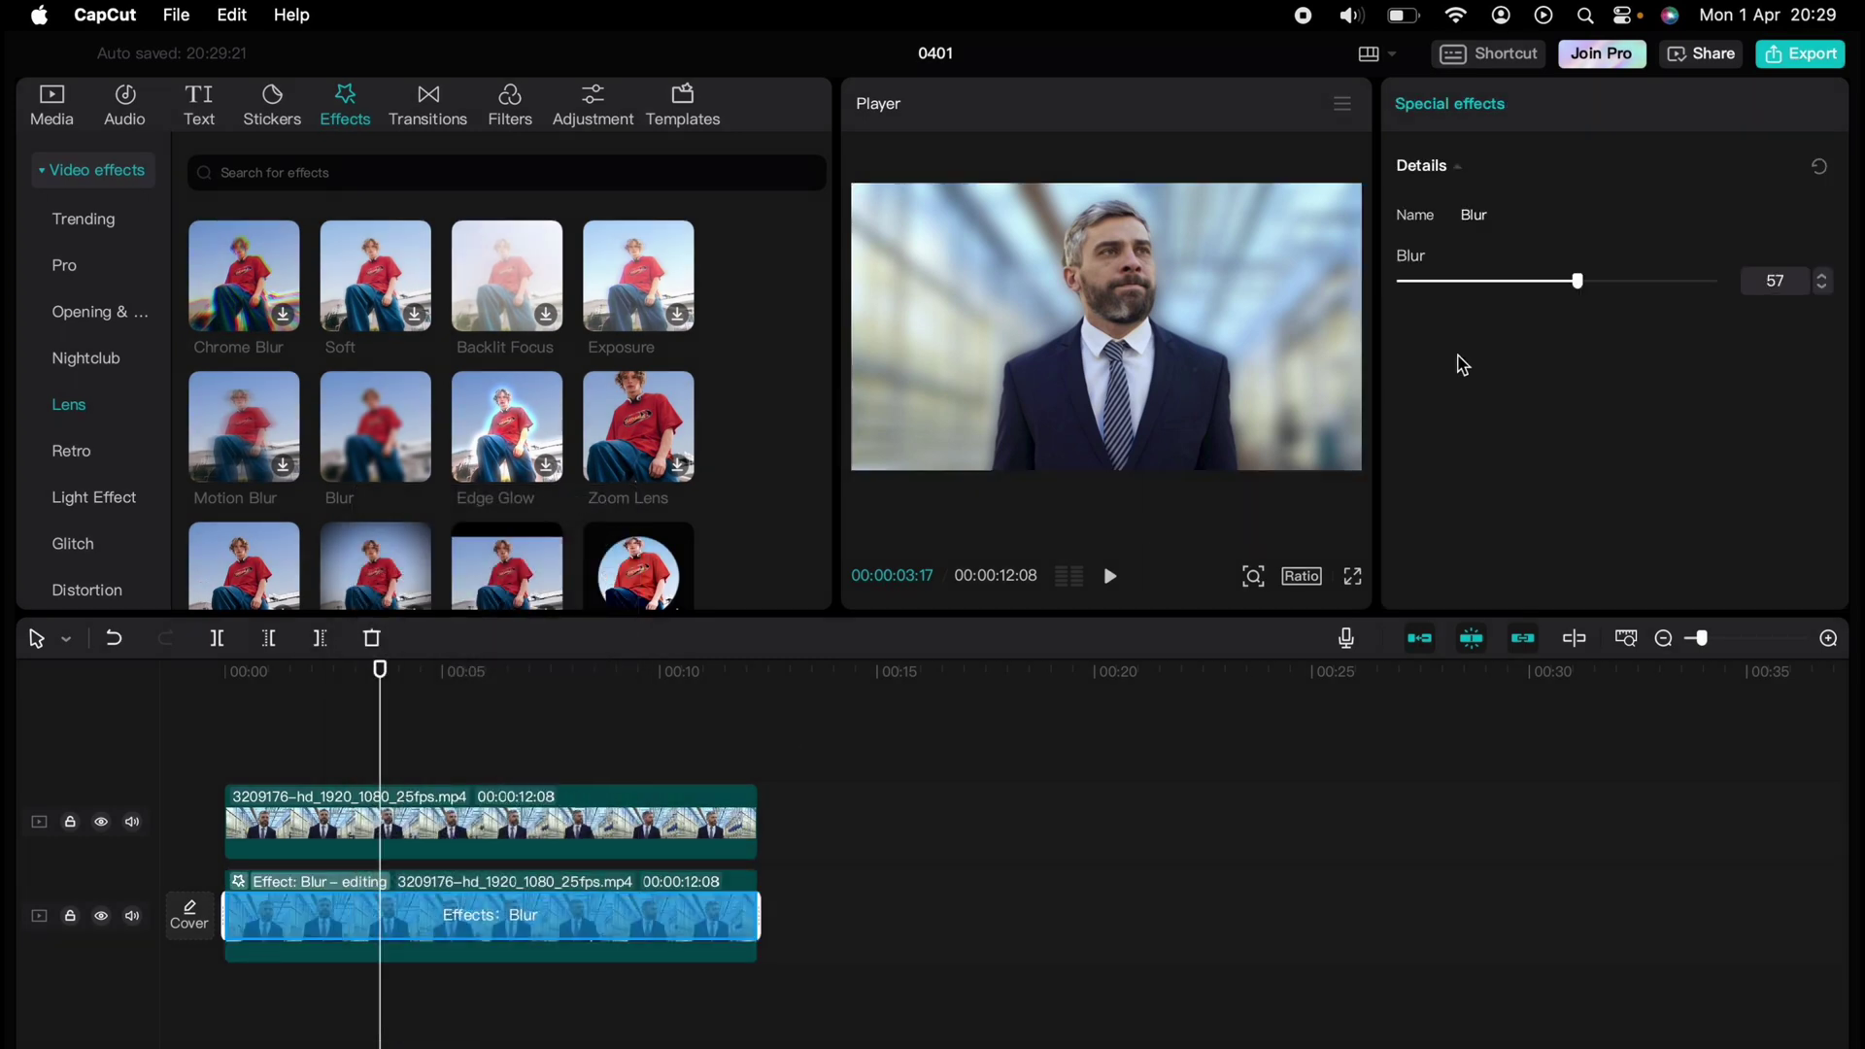
mouse_move(1580, 271)
left_mouse_down()
mouse_move(1479, 280)
mouse_move(1568, 282)
left_mouse_up()
Return the playhead to 00:00, confirm the blur edit, and play the finished video
left_click_drag(379, 670, 224, 670)
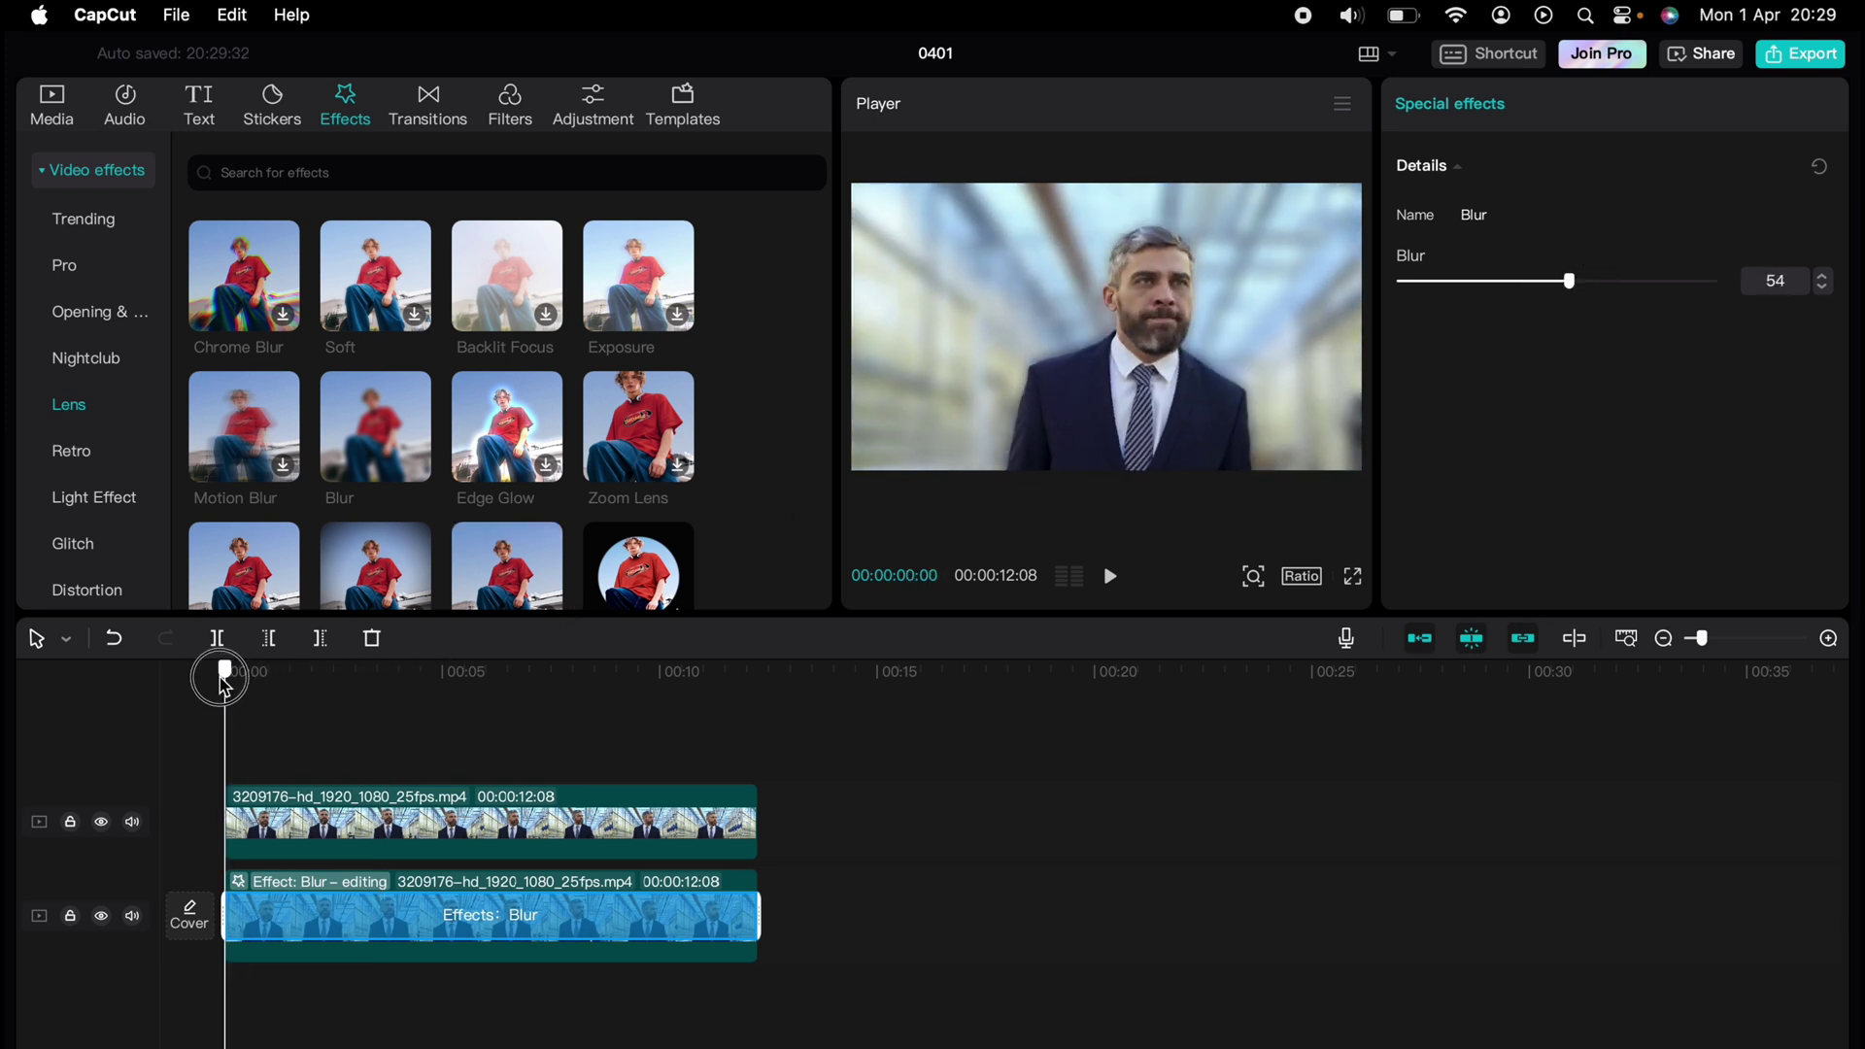
left_click(254, 706)
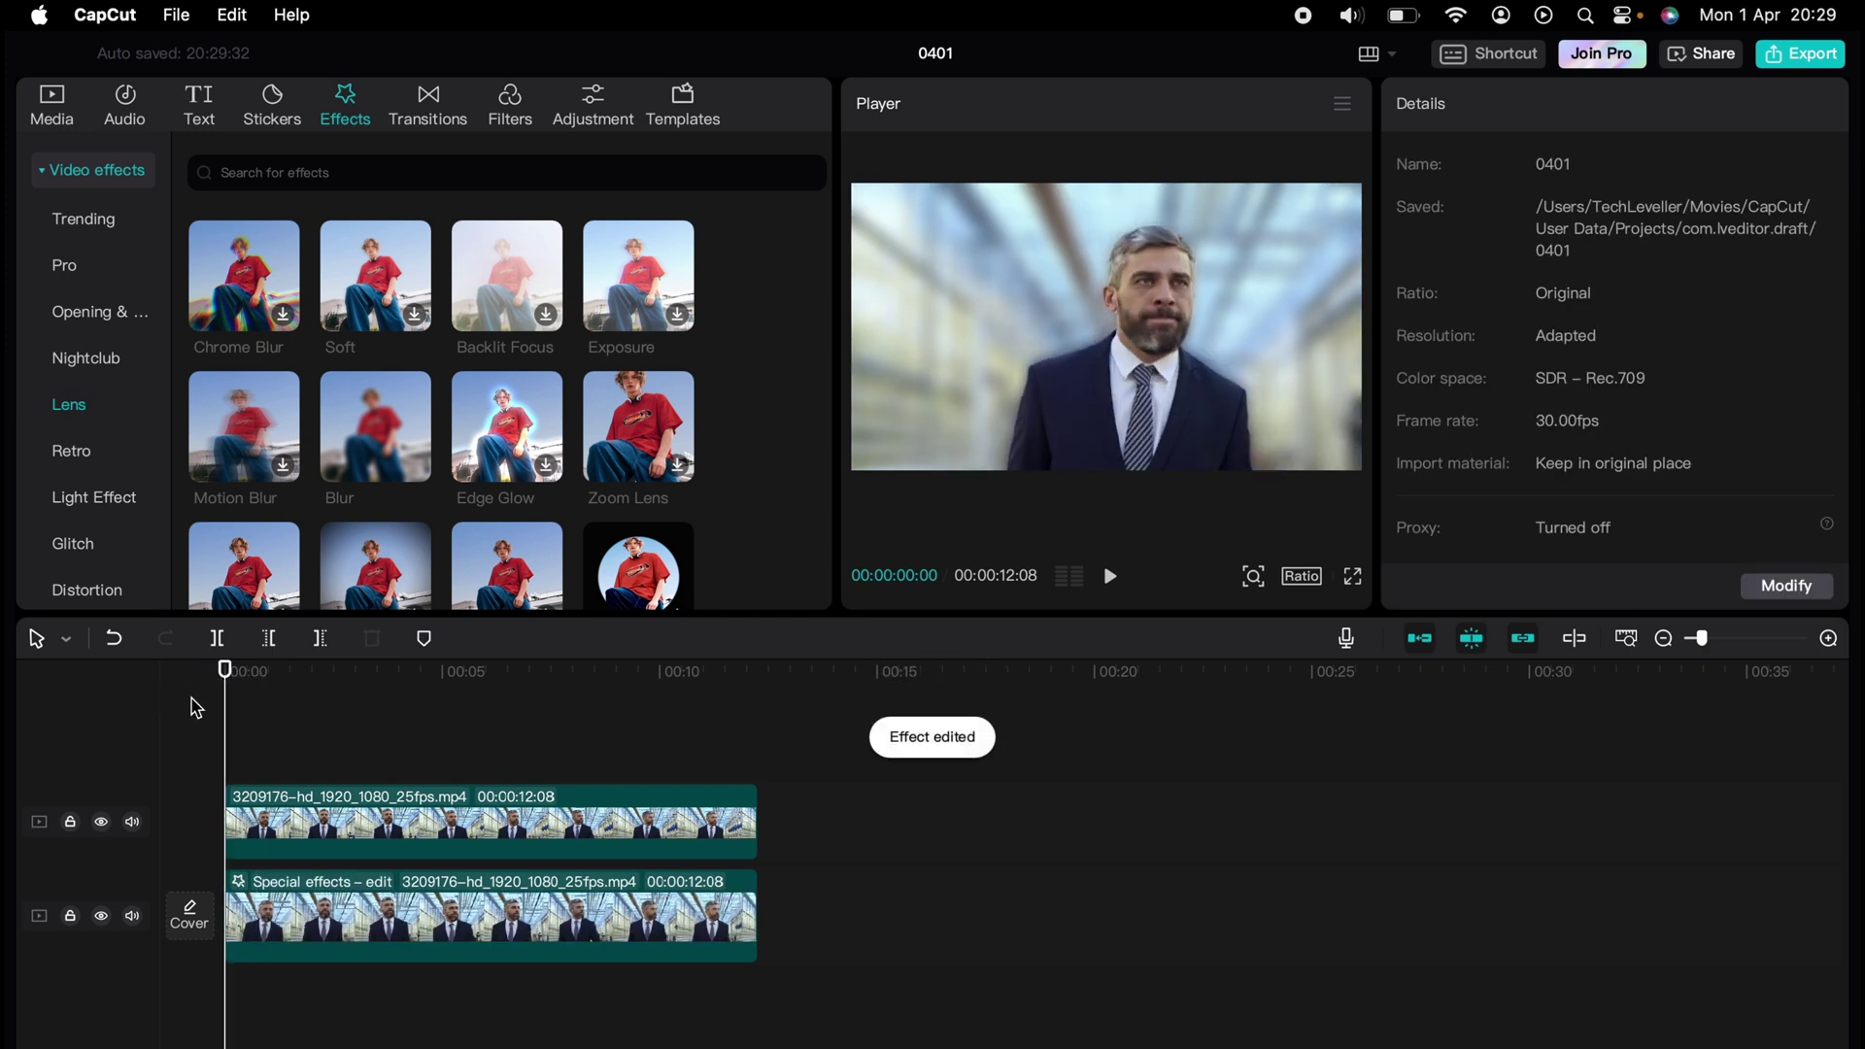
key("space")
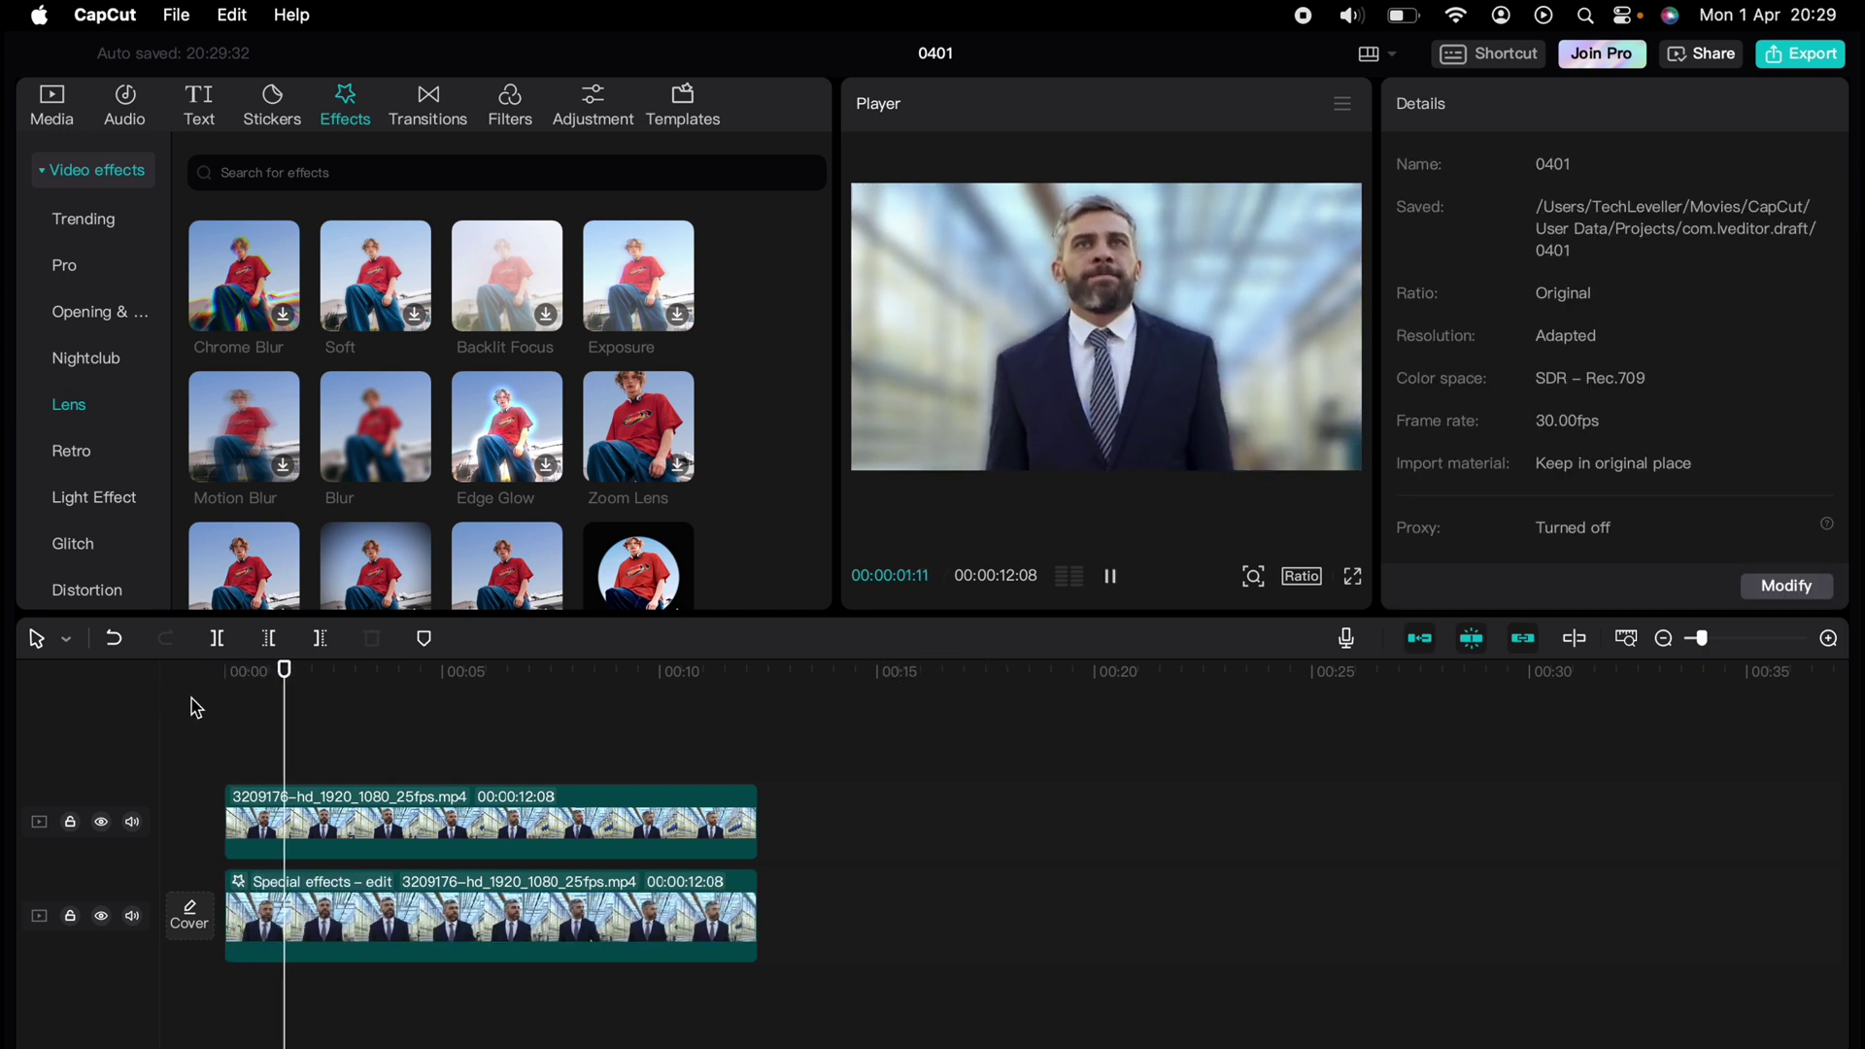